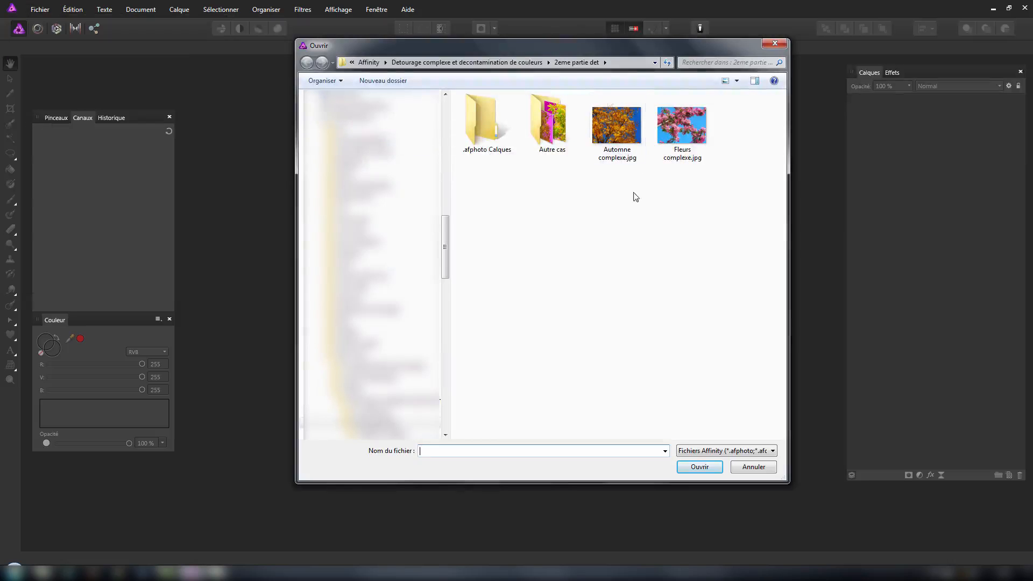
- Open the image Automne complexe.jpg
click(618, 134)
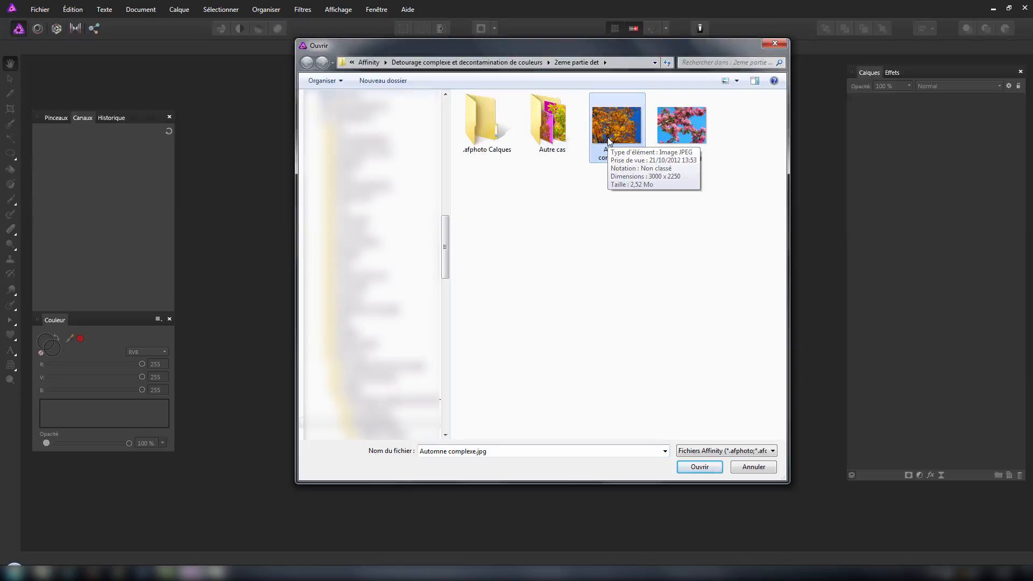
click(699, 467)
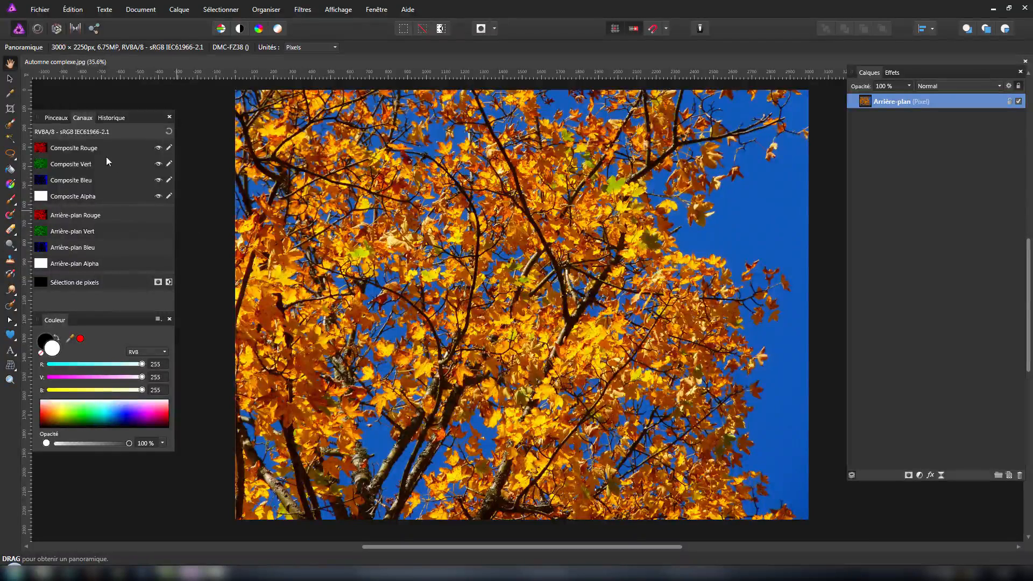
- Examine the red, green and blue composite channels one by one, inspect the blue one closely, and restore all channels
alt+click(90, 152)
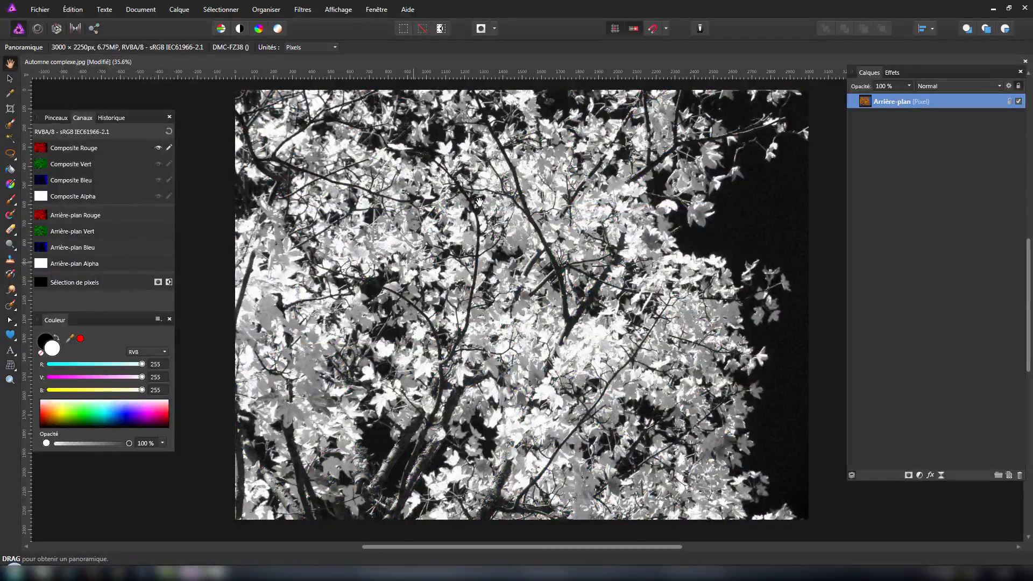
alt+click(70, 168)
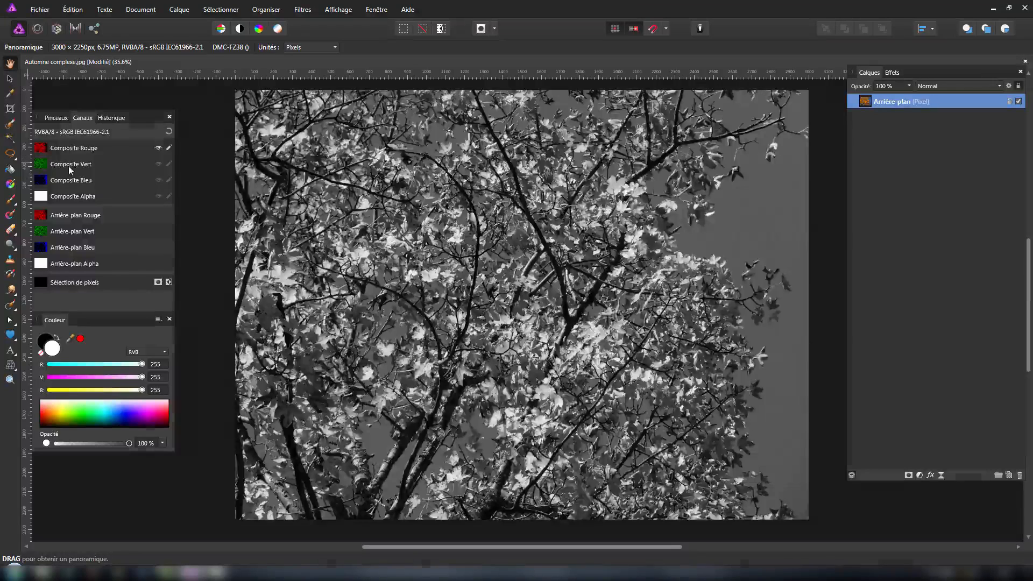
alt+click(72, 180)
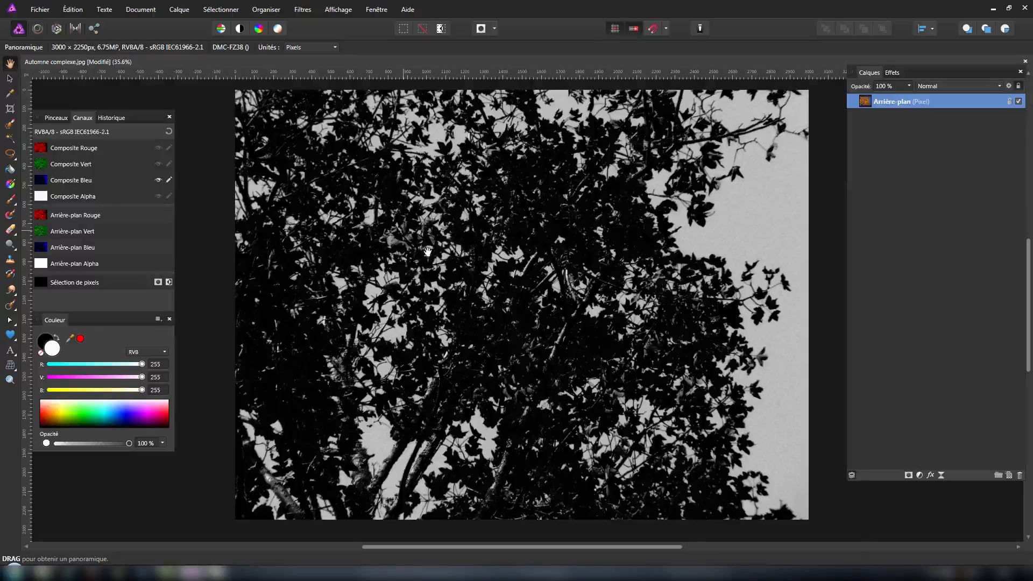
key(ctrl+1)
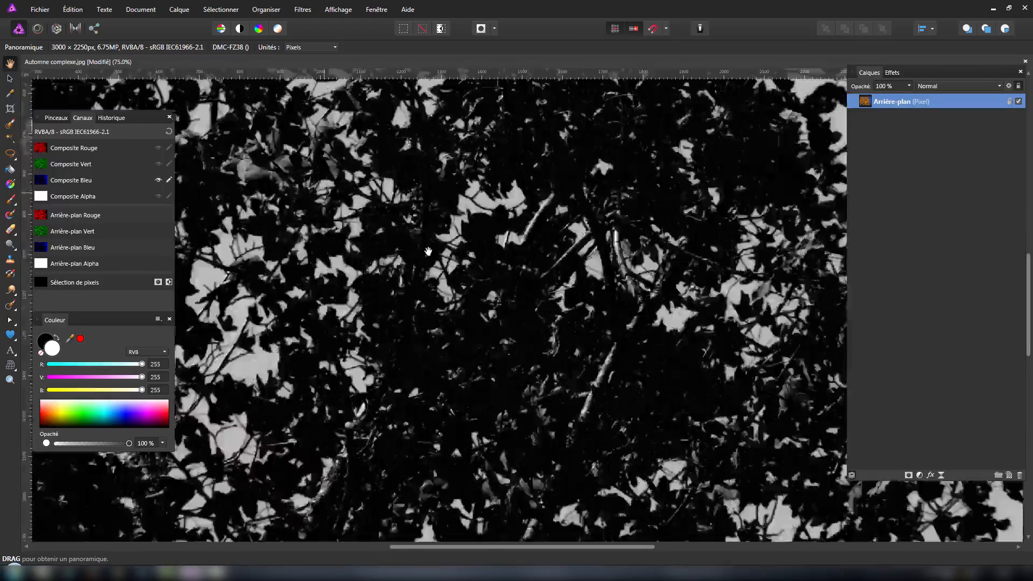
drag(326, 273, 463, 397)
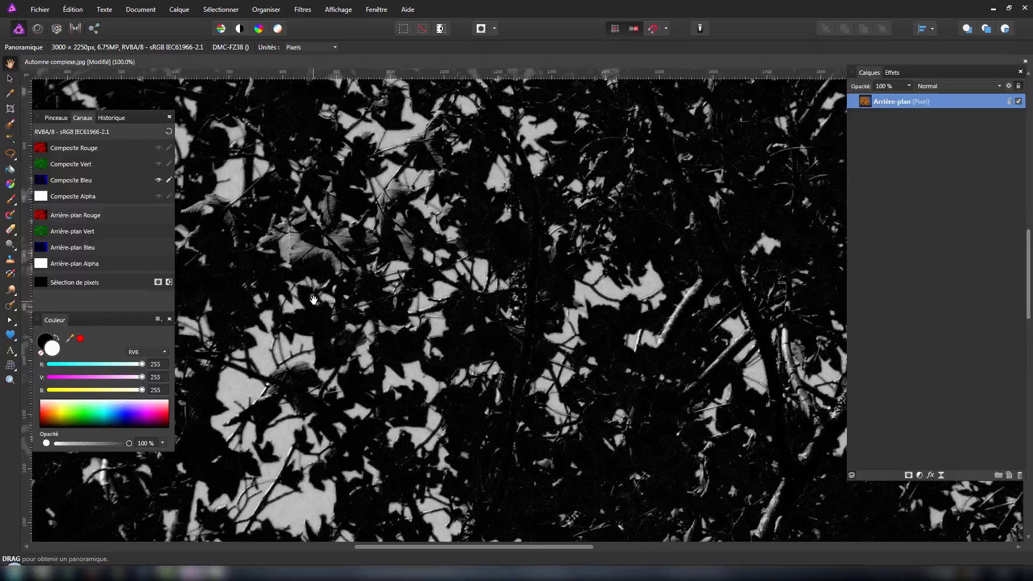
key(ctrl+minus)
key(ctrl+minus)
key(ctrl+minus)
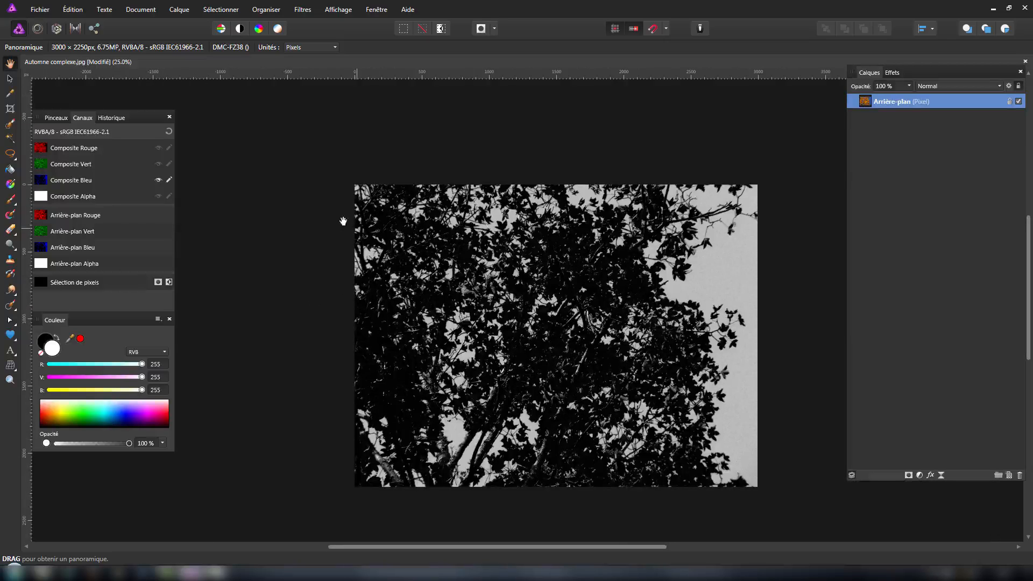
click(168, 131)
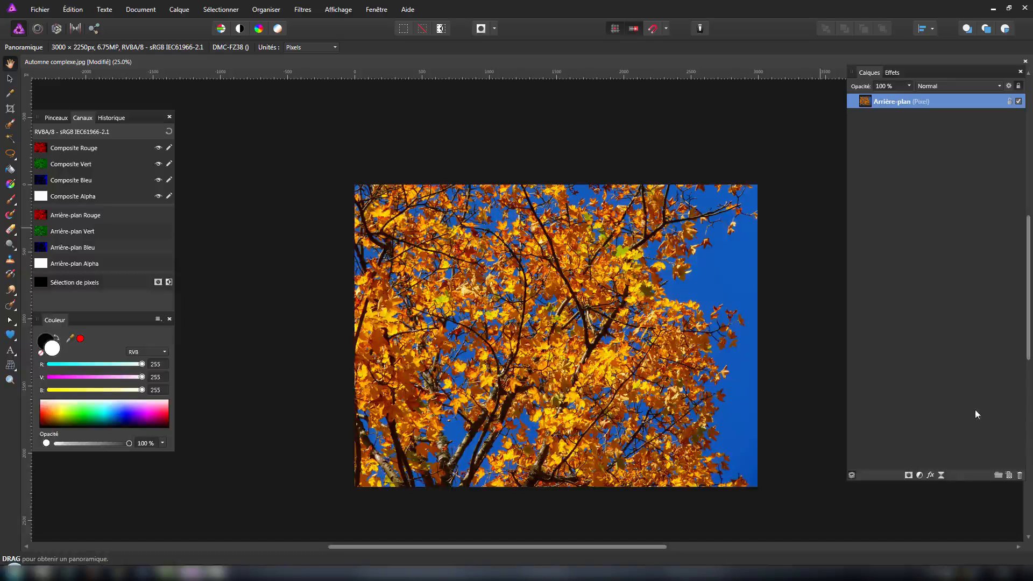
- Add a Tons foncés/tons clairs adjustment with Tons foncés and Tons clairs both set to -100 %
click(921, 476)
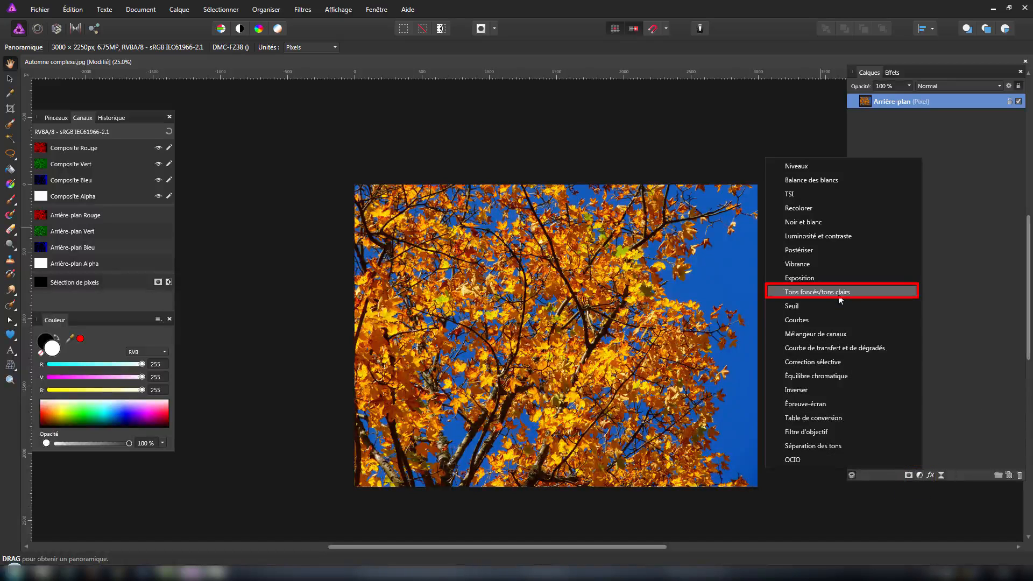
click(840, 298)
drag(888, 474, 813, 478)
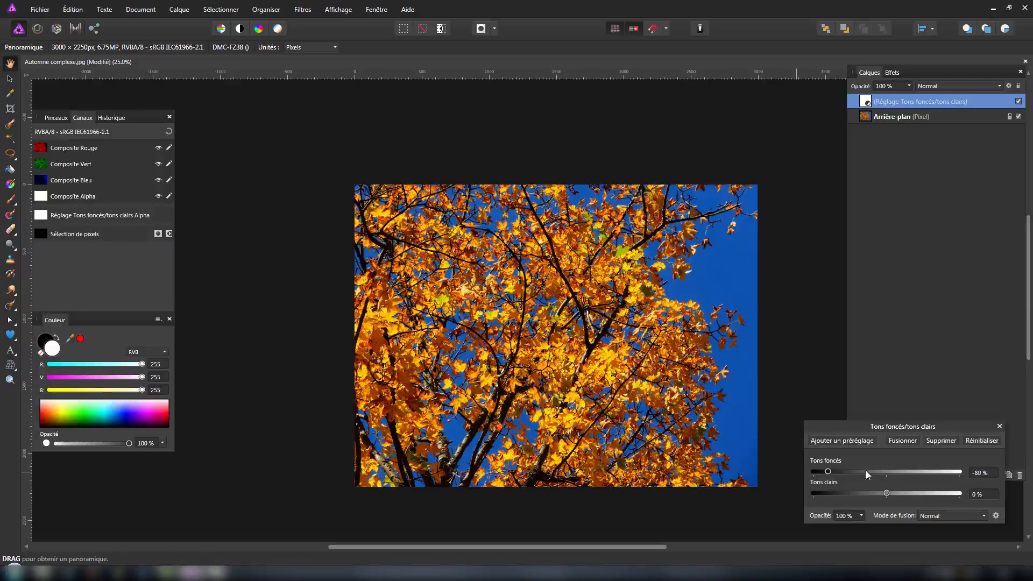
drag(886, 493, 864, 493)
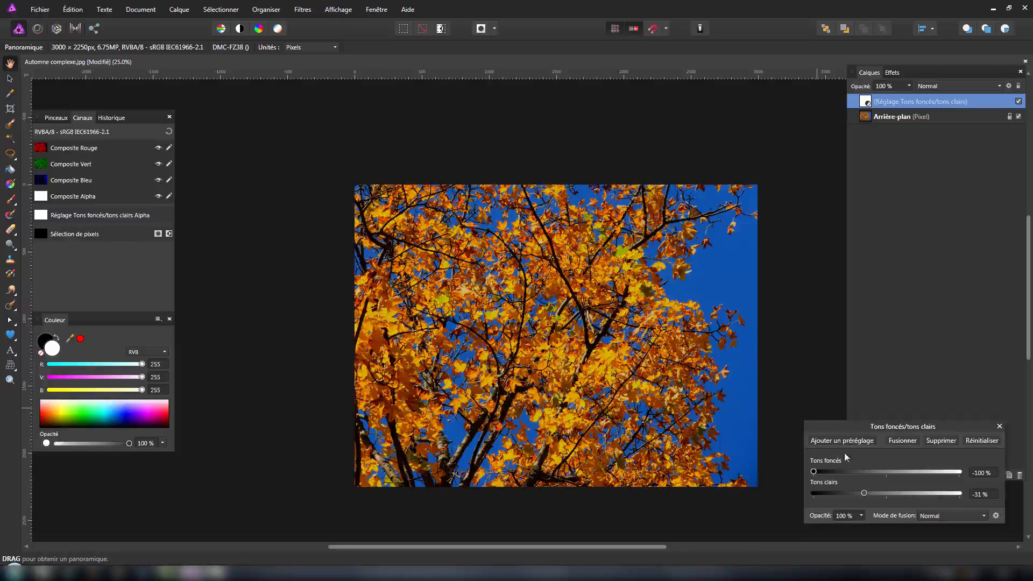
drag(867, 498, 800, 495)
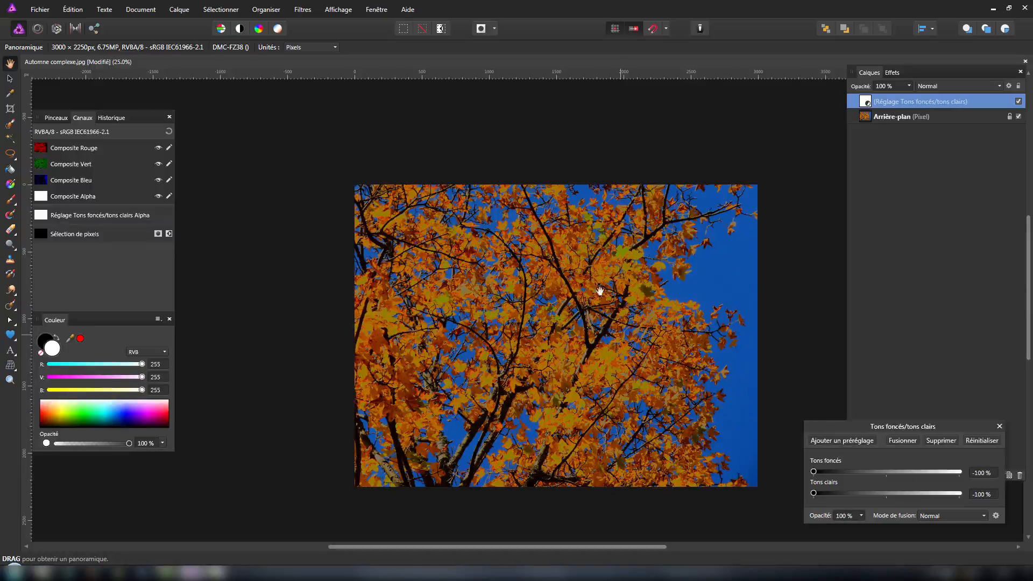
- Stamp all visible layers into a new pixel layer above the Tons foncés/tons clairs adjustment
double_click(914, 101)
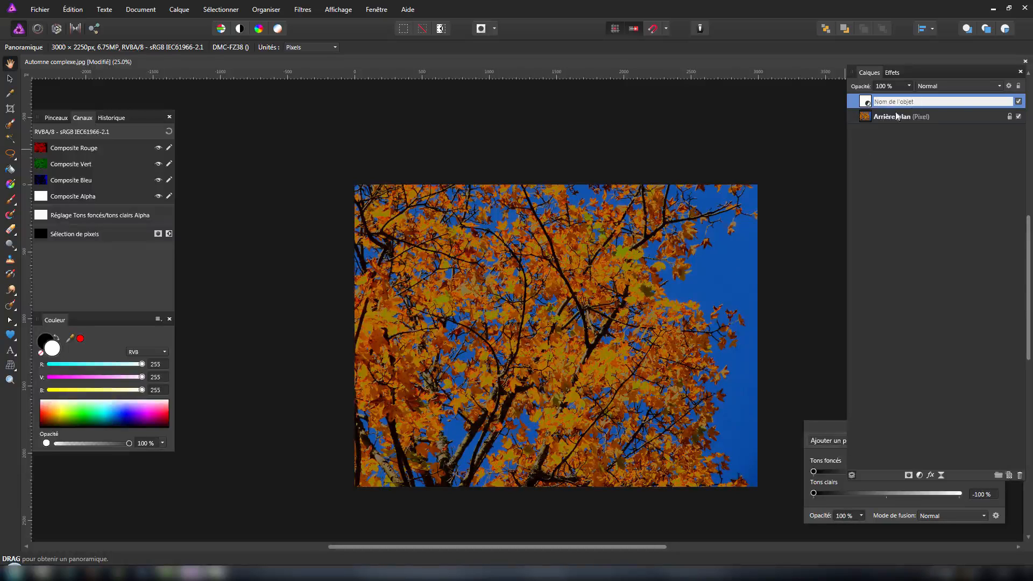
click(926, 114)
click(927, 104)
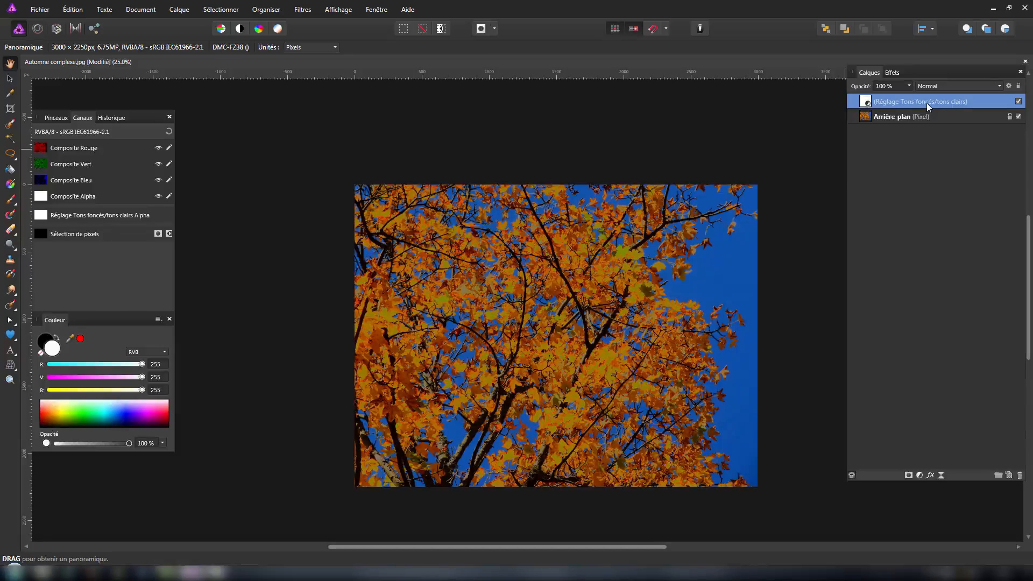
key(ctrl+alt+shift+e)
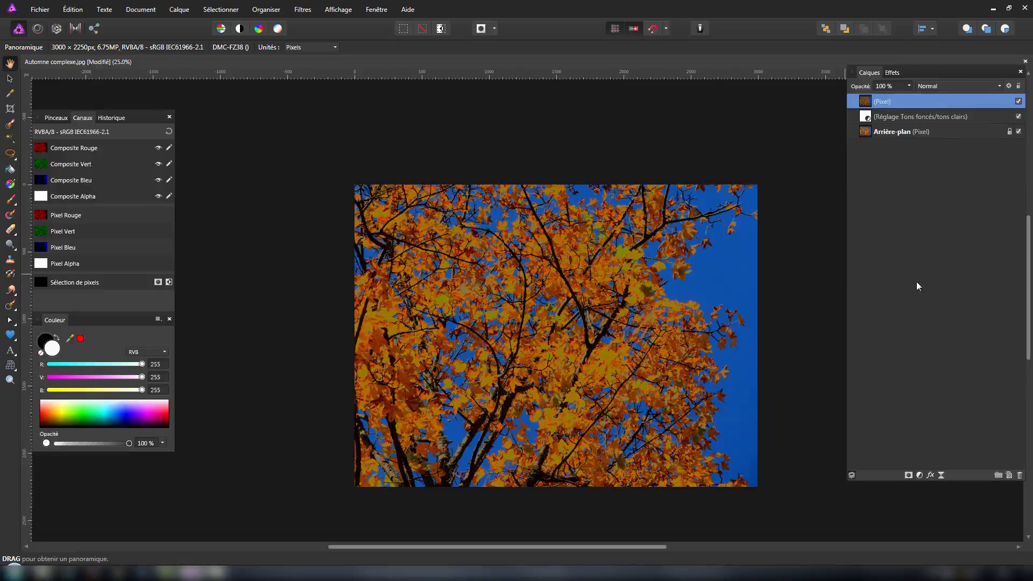
- Add a Courbe de transfert et de dégradés adjustment and remove its middle green colour stop
click(920, 476)
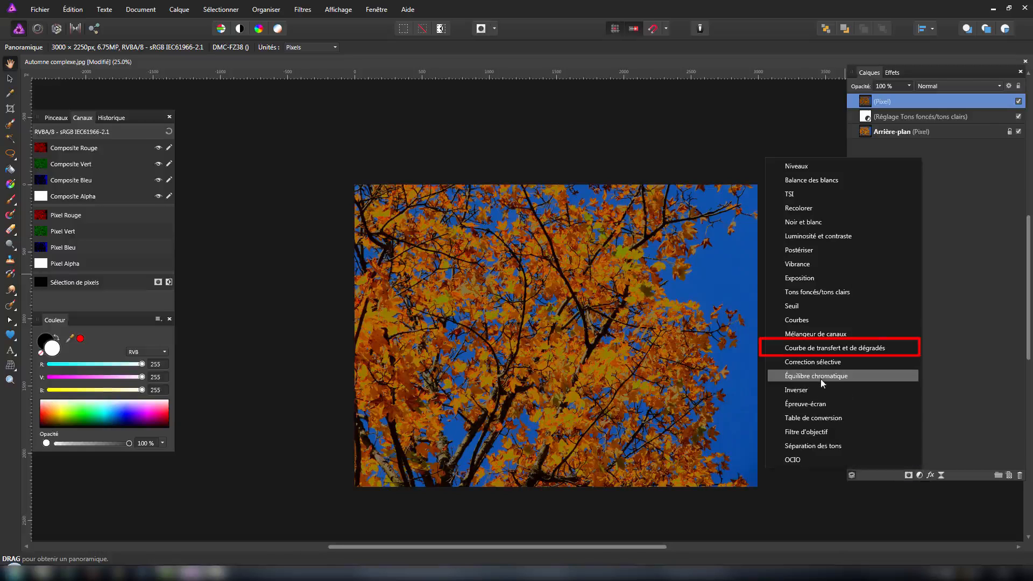
click(818, 348)
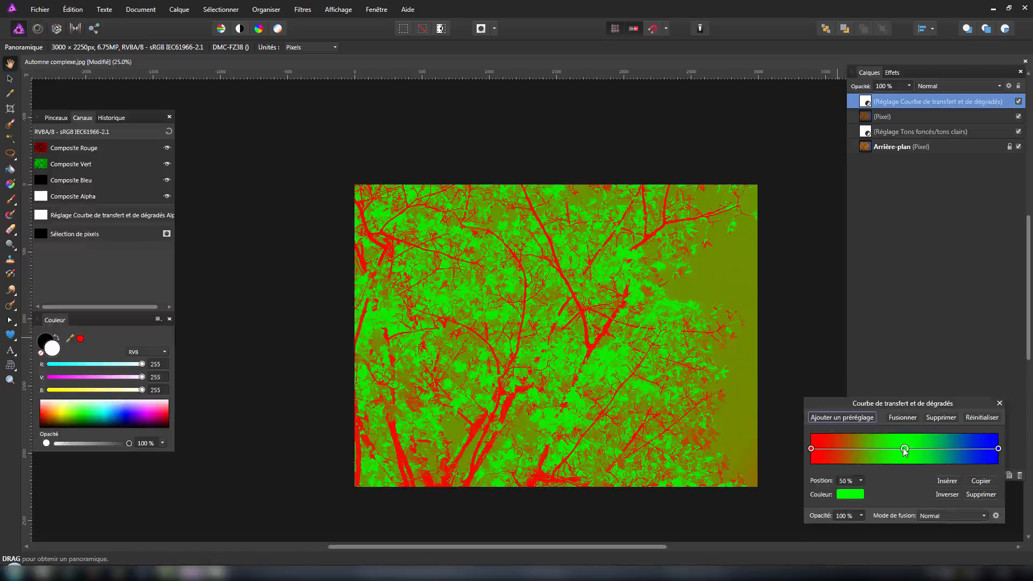
drag(906, 453, 906, 452)
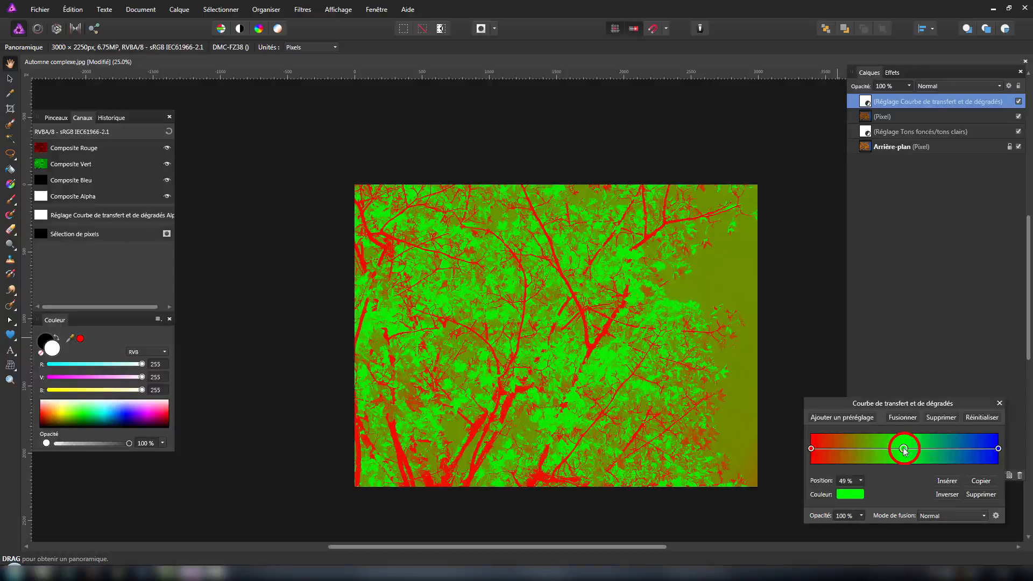
click(980, 494)
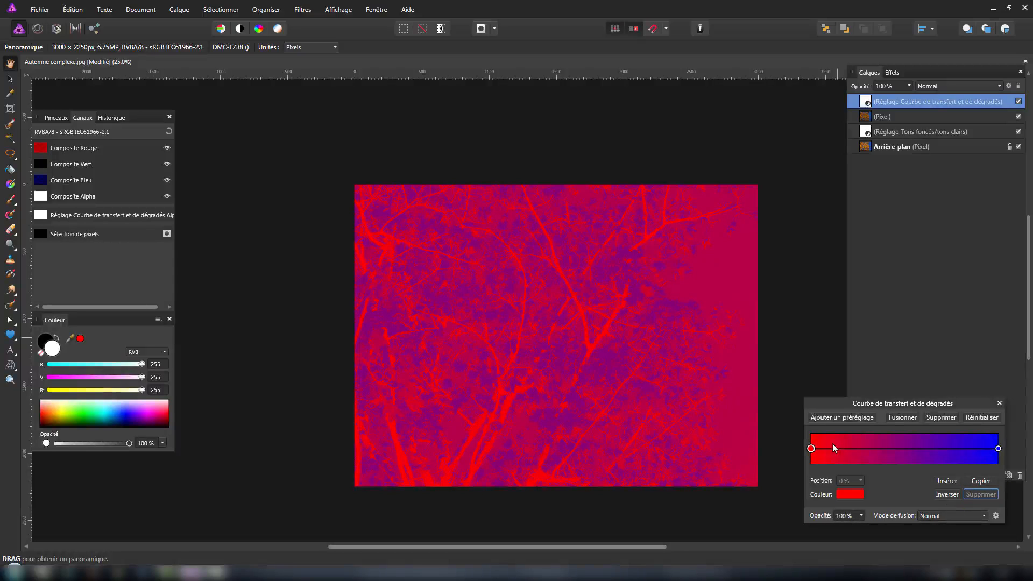
- Make the gradient run from black to white by recolouring the red start stop and the blue end stop
click(812, 448)
click(848, 494)
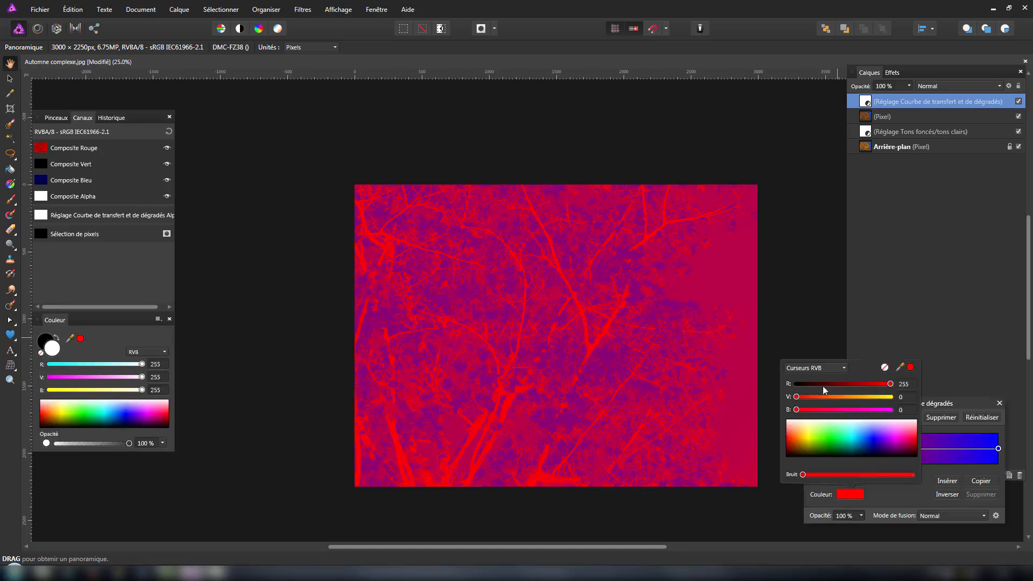
drag(824, 385, 786, 389)
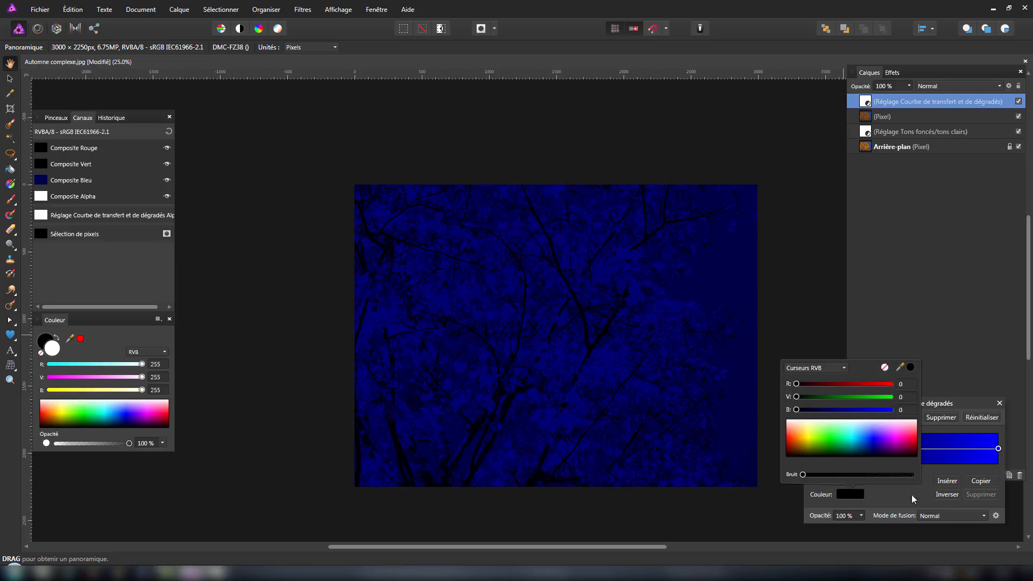
click(998, 449)
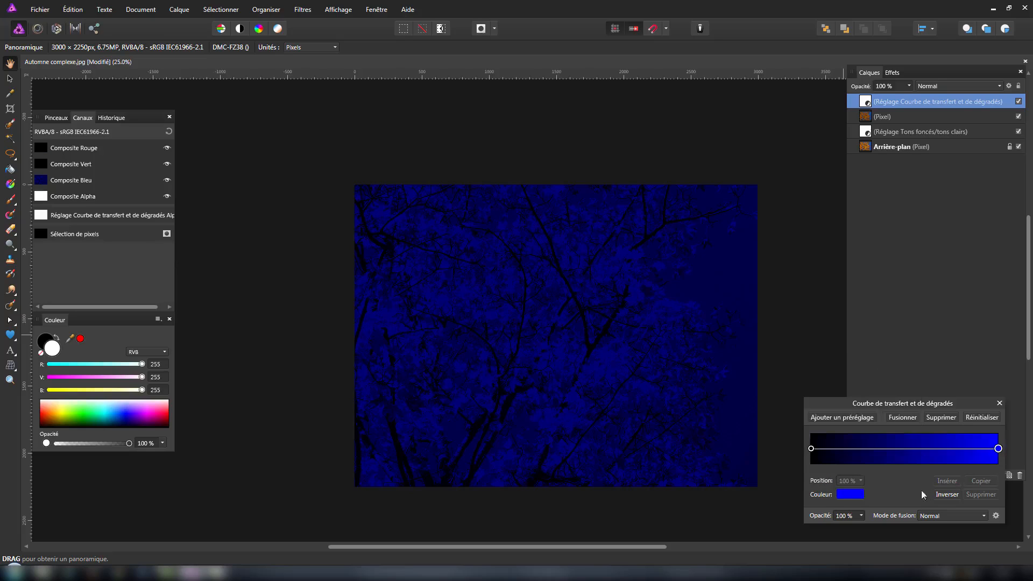
click(848, 495)
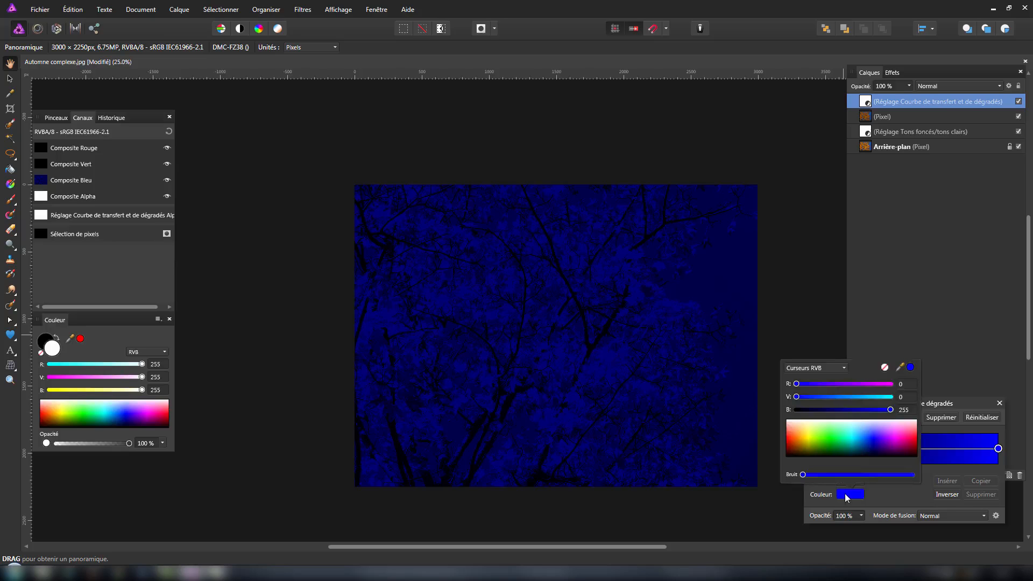
drag(861, 384, 901, 397)
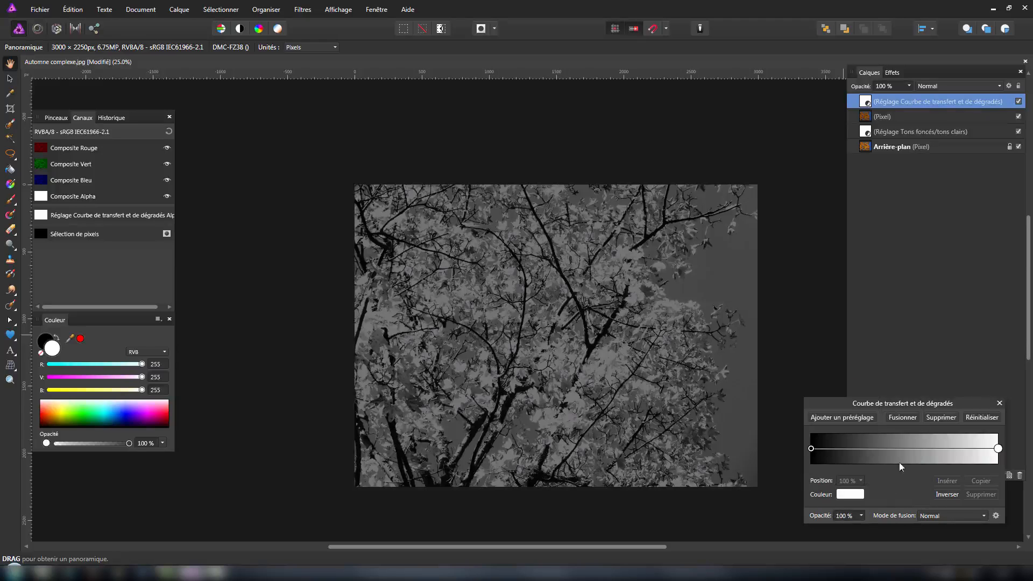
- Set the gradient adjustment's blend mode to Soustraction and compare the image with the adjustment hidden and shown
click(942, 518)
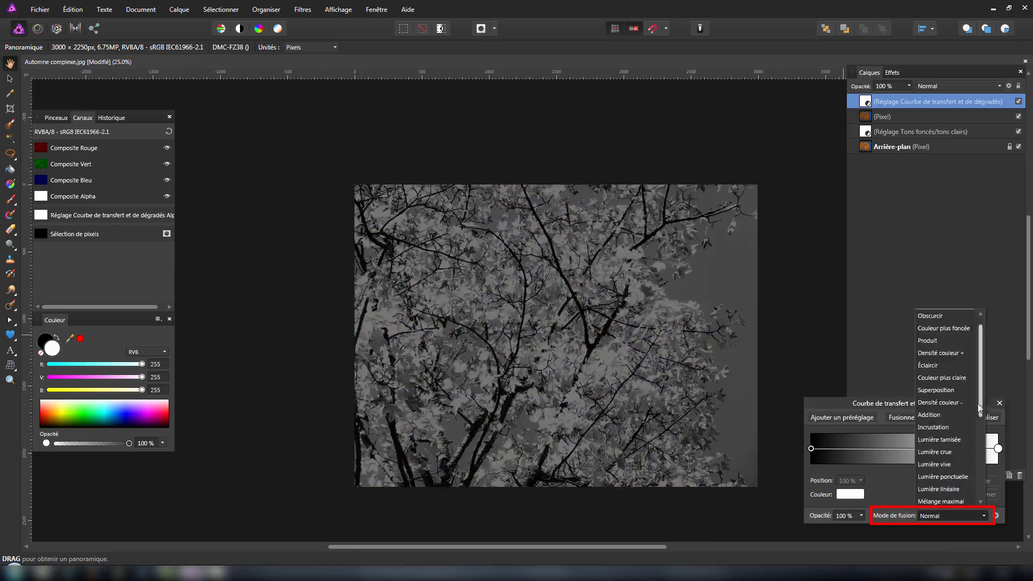
scroll(979, 392, down, 5)
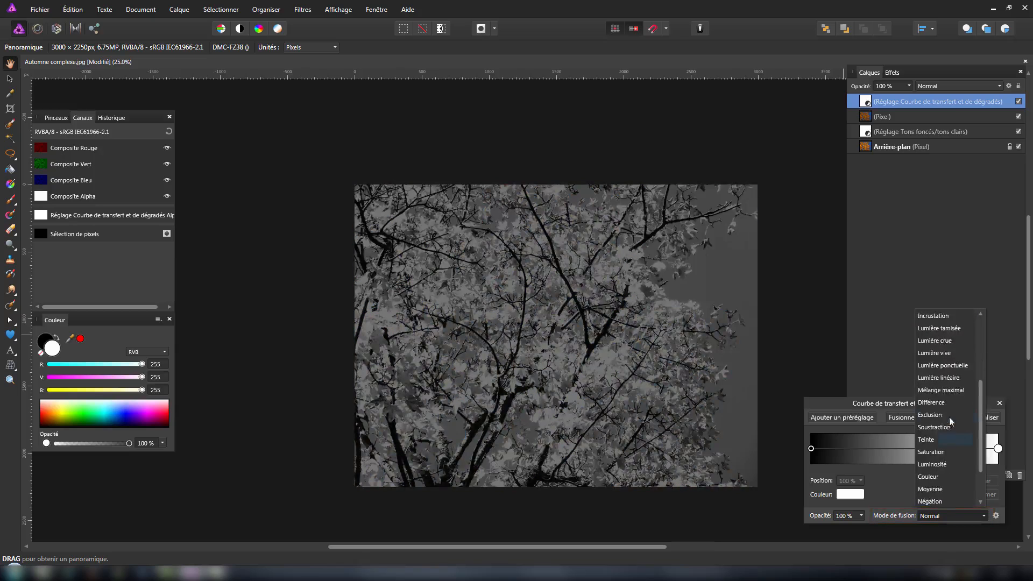
click(948, 427)
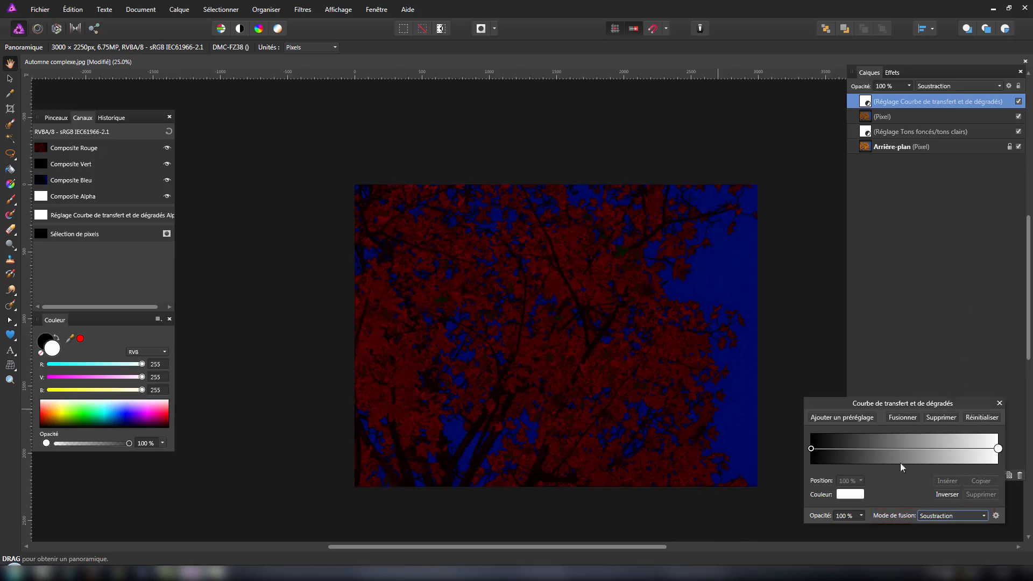
click(1017, 101)
click(1018, 101)
click(1018, 102)
click(1017, 101)
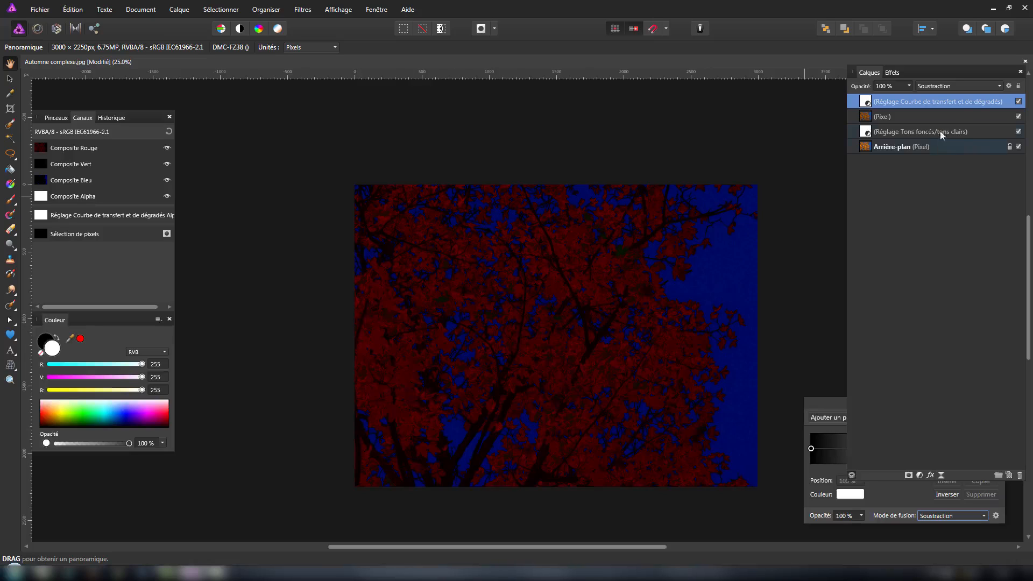
- Stamp all visible layers into a new pixel layer above the Courbe de transfert et de dégradés adjustment
click(887, 150)
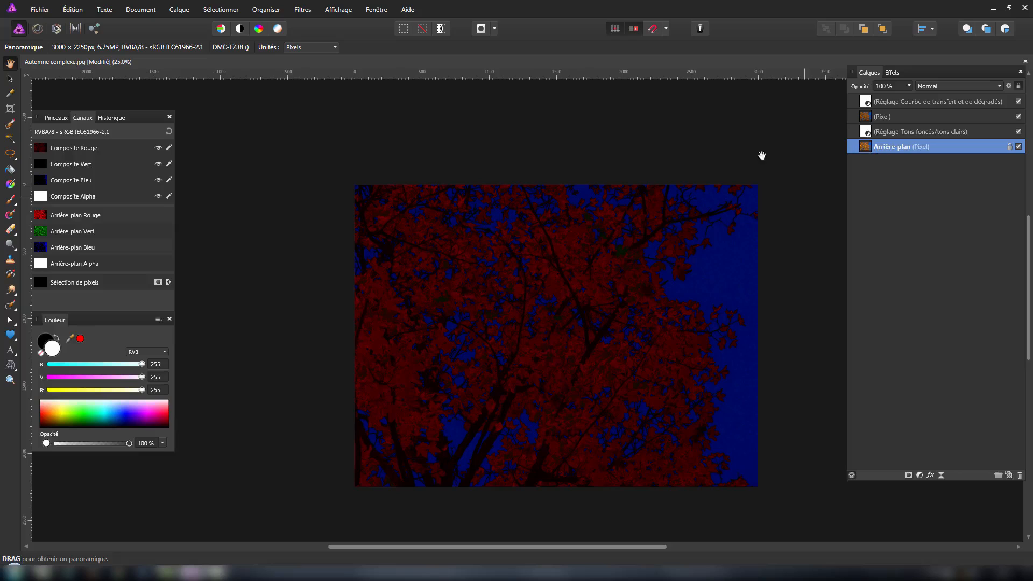
click(924, 102)
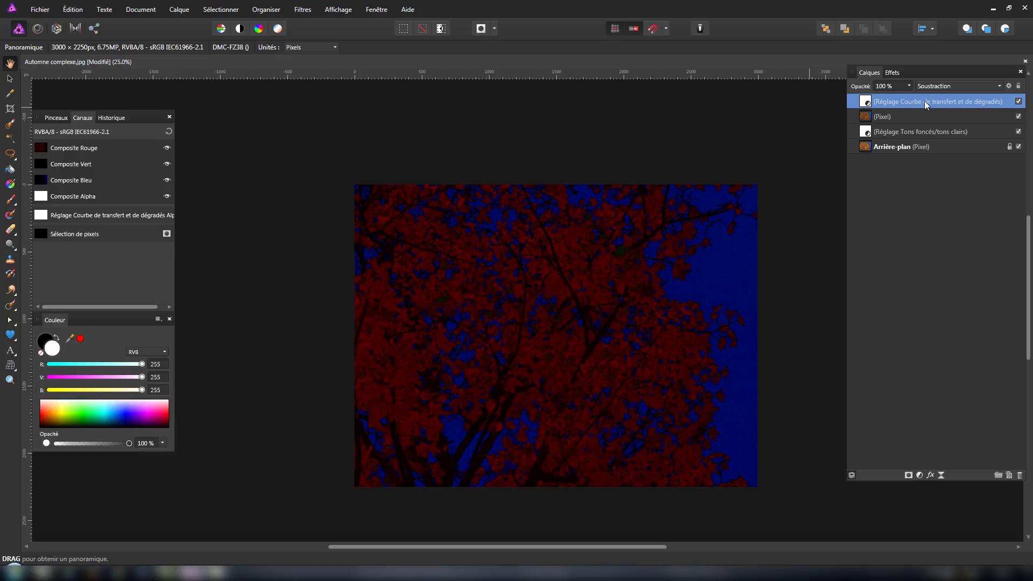
key(ctrl+shift+alt+e)
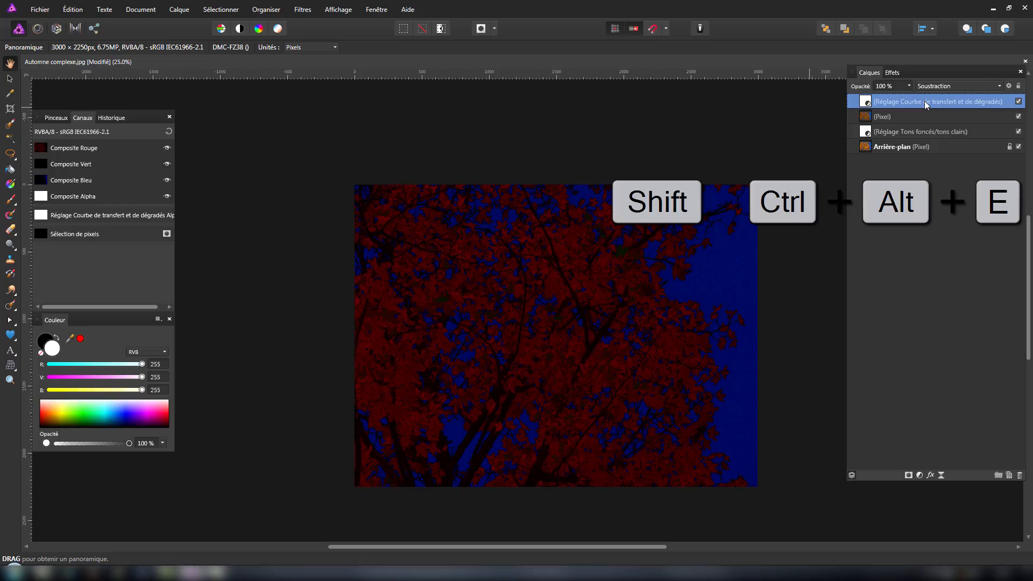
- Isolate the red, green and blue composite channels of the newly merged image in turn to compare their contrast
alt+click(63, 151)
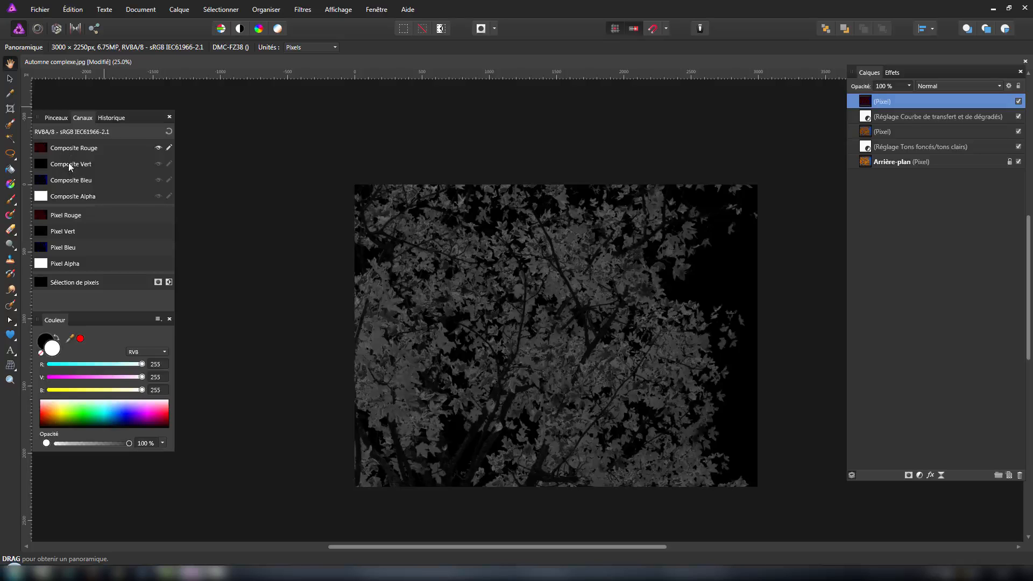
alt+click(69, 165)
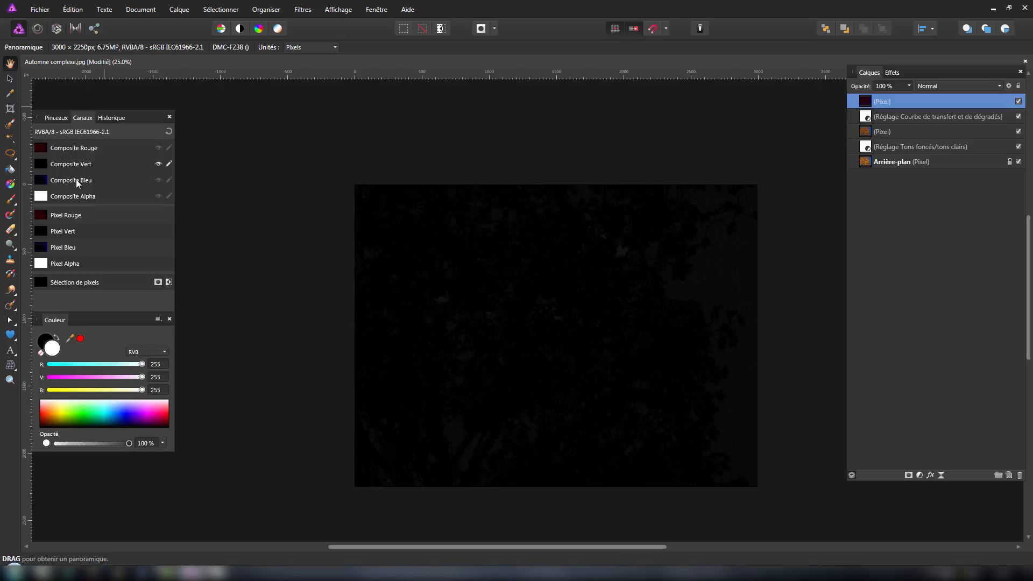
alt+click(78, 183)
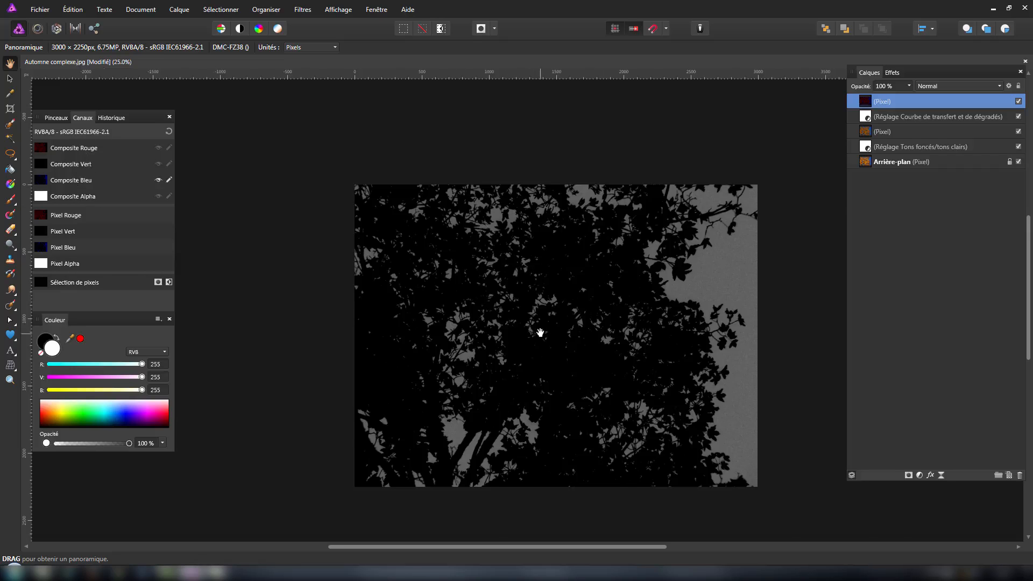
- Examine the isolated blue composite channel up close across the foliage, branches and sky gaps to judge its contrast
scroll(540, 332, up, 2)
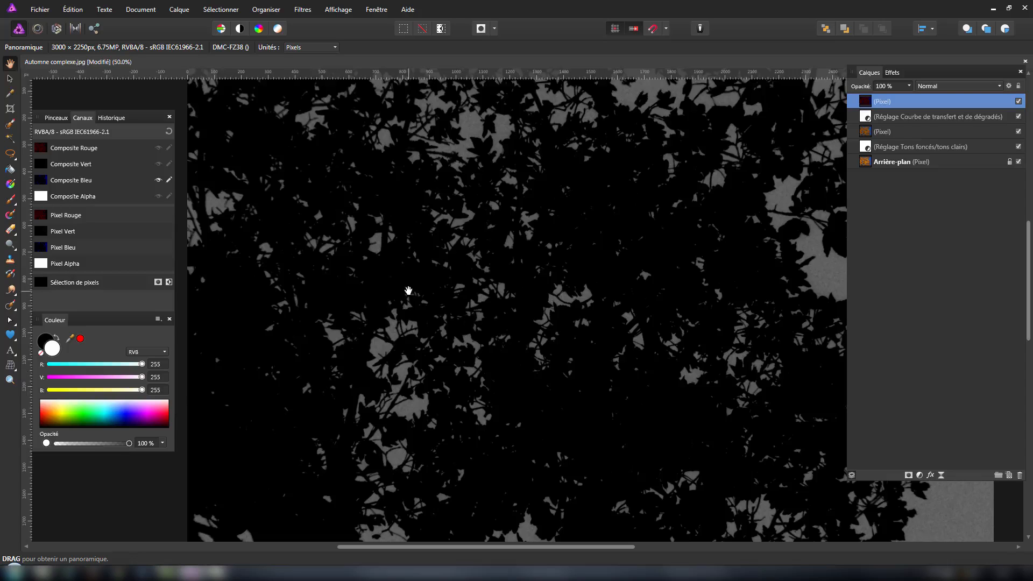
mouse_move(427, 262)
mouse_down()
mouse_move(424, 292)
mouse_move(376, 265)
mouse_move(376, 237)
mouse_up()
drag(473, 293, 447, 220)
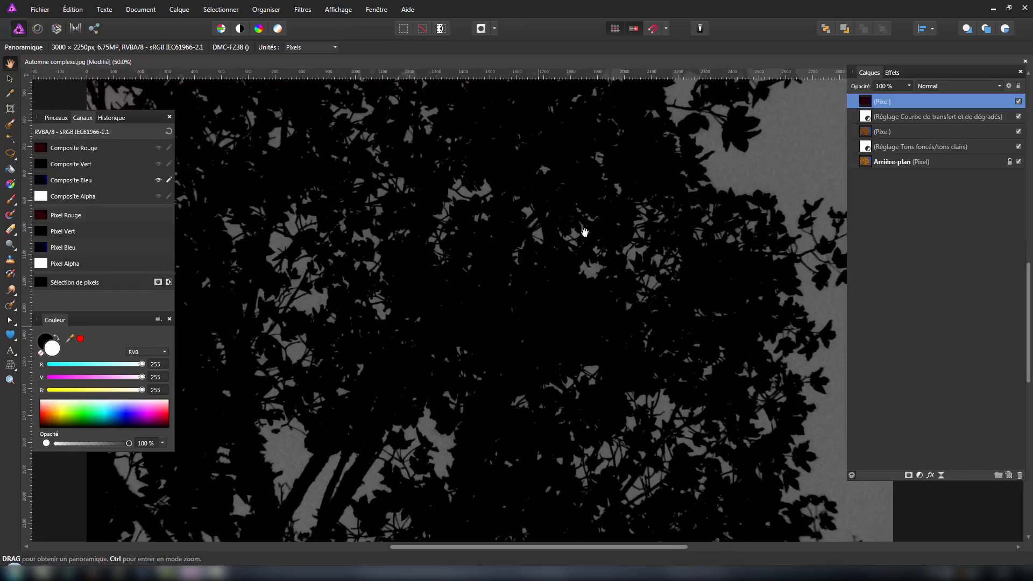
drag(554, 230, 537, 261)
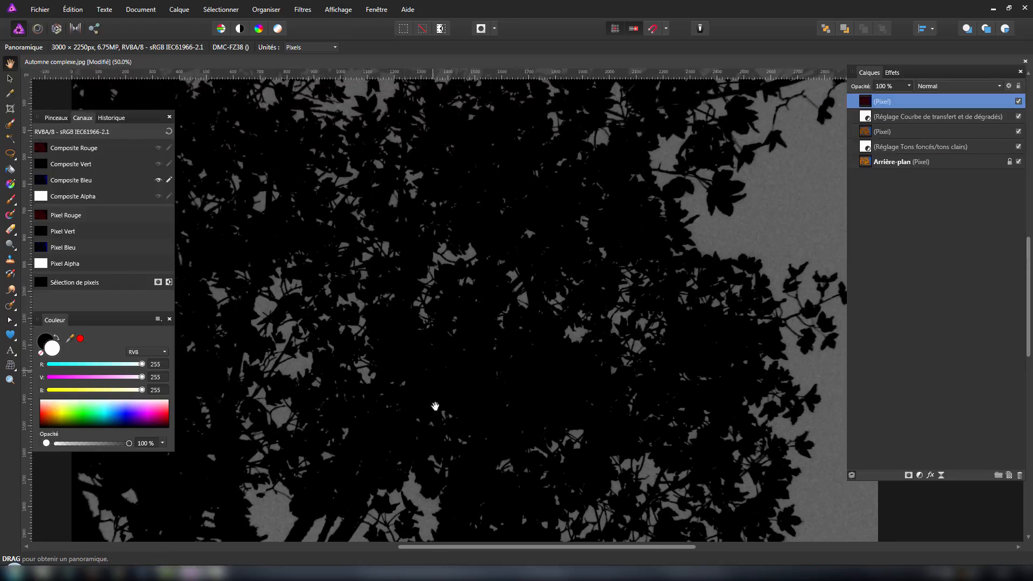
drag(463, 401, 489, 383)
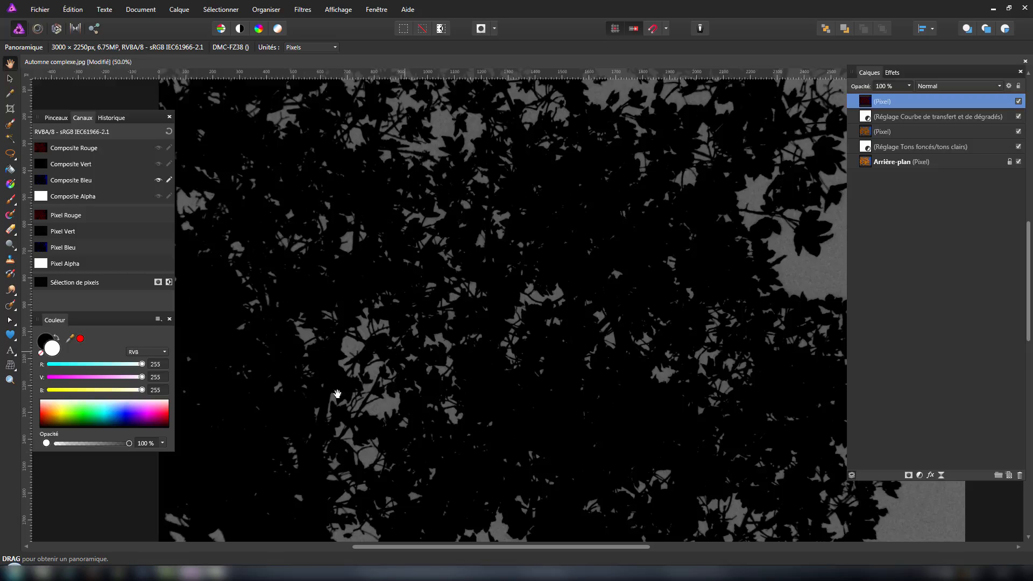
drag(498, 339, 505, 141)
drag(547, 353, 519, 286)
drag(501, 358, 482, 367)
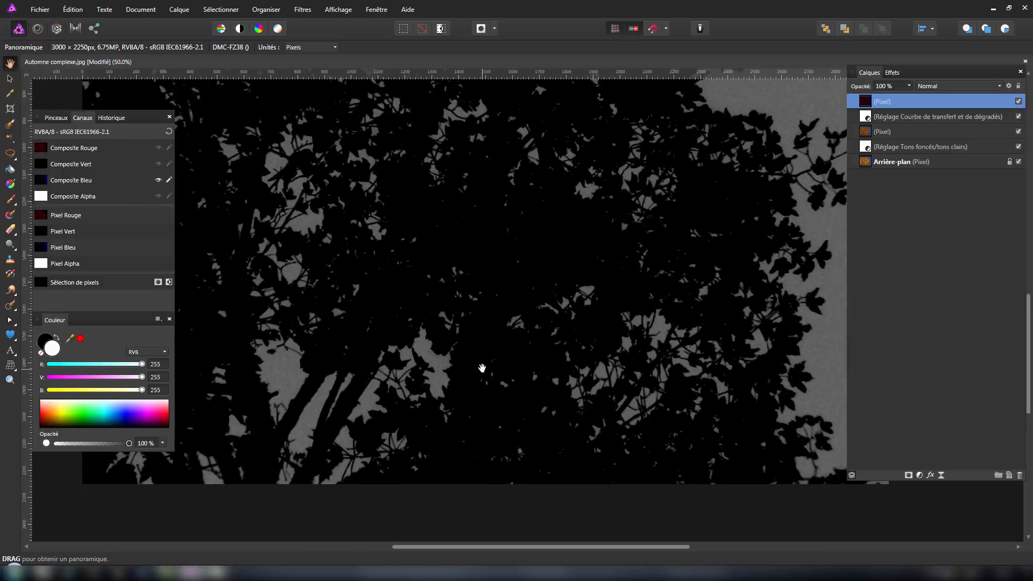
key(ctrl+minus)
key(ctrl+minus)
key(ctrl+minus)
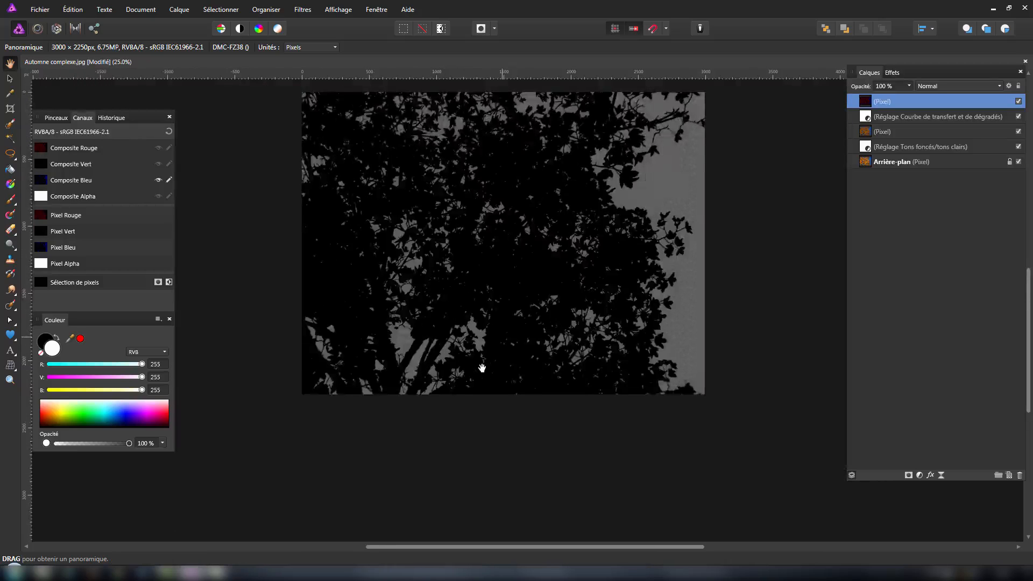
drag(475, 209, 500, 256)
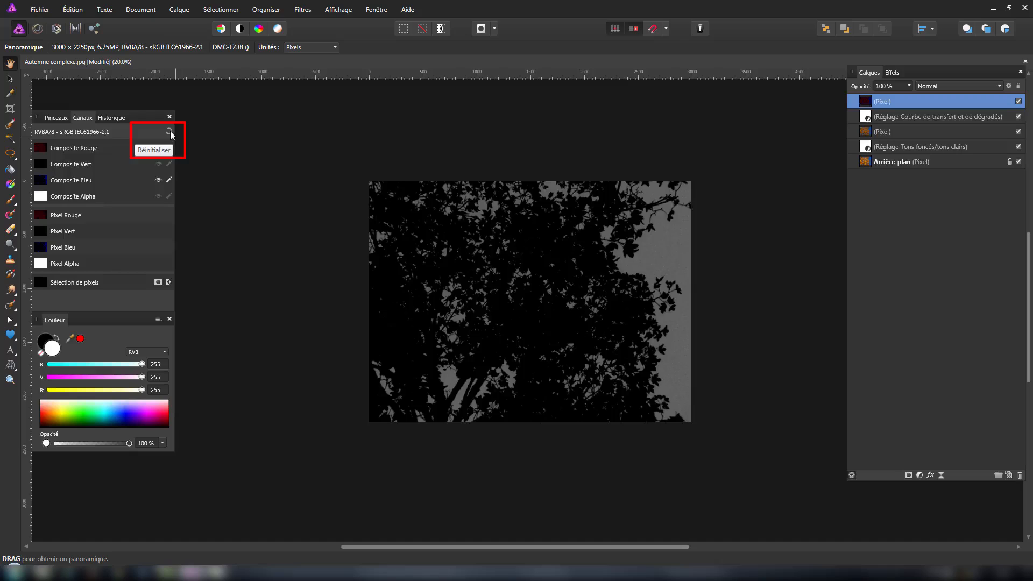
- Restore all composite channels and create a greyscale layer from the Pixel Bleu channel of the merged layer
click(170, 132)
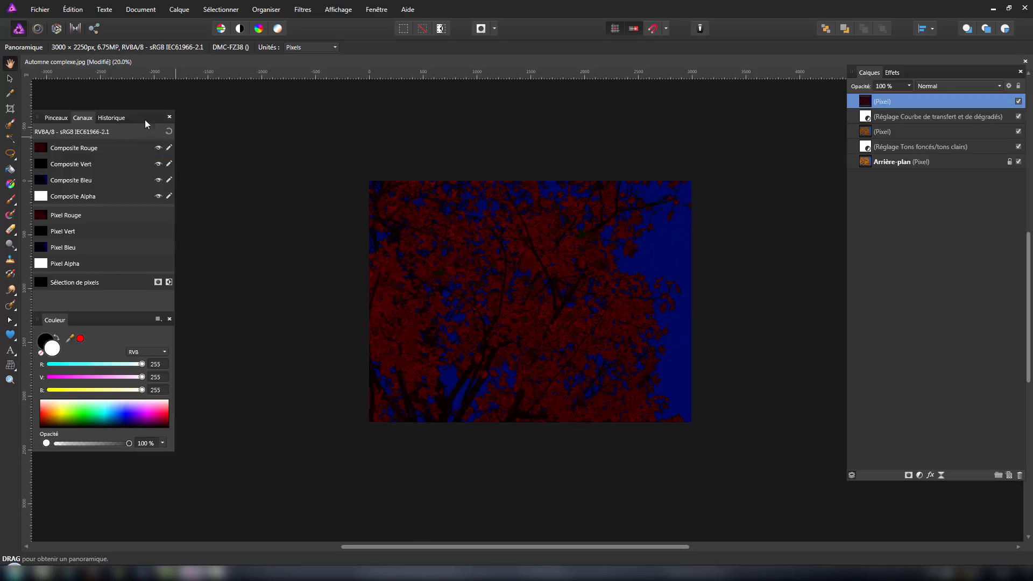
drag(147, 119, 154, 124)
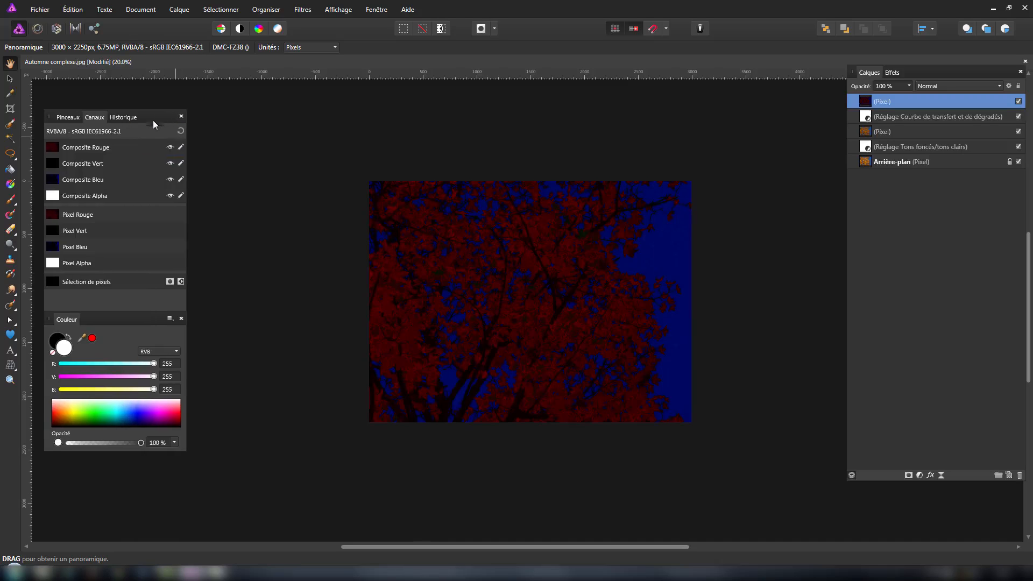
right_click(83, 251)
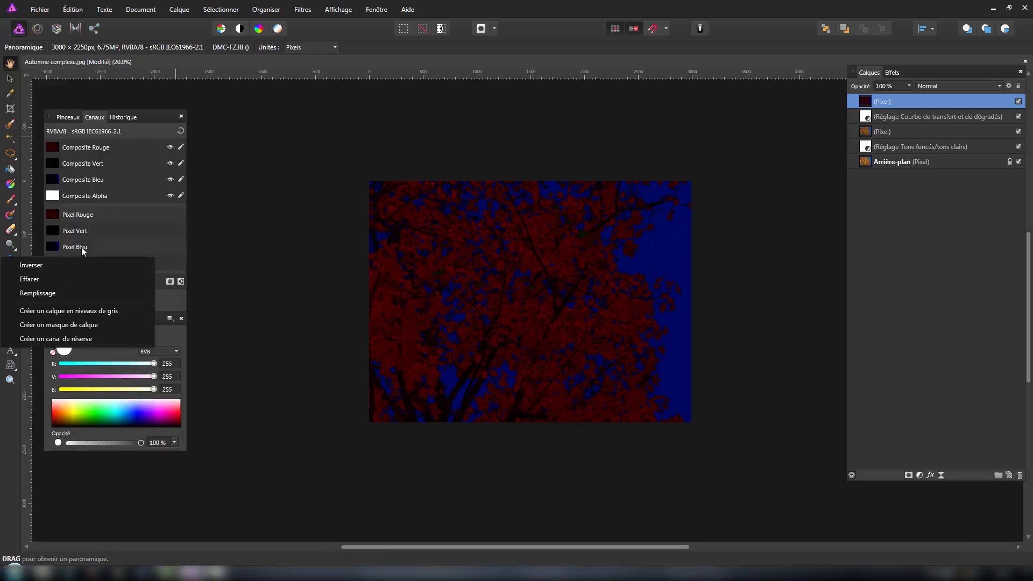
click(105, 310)
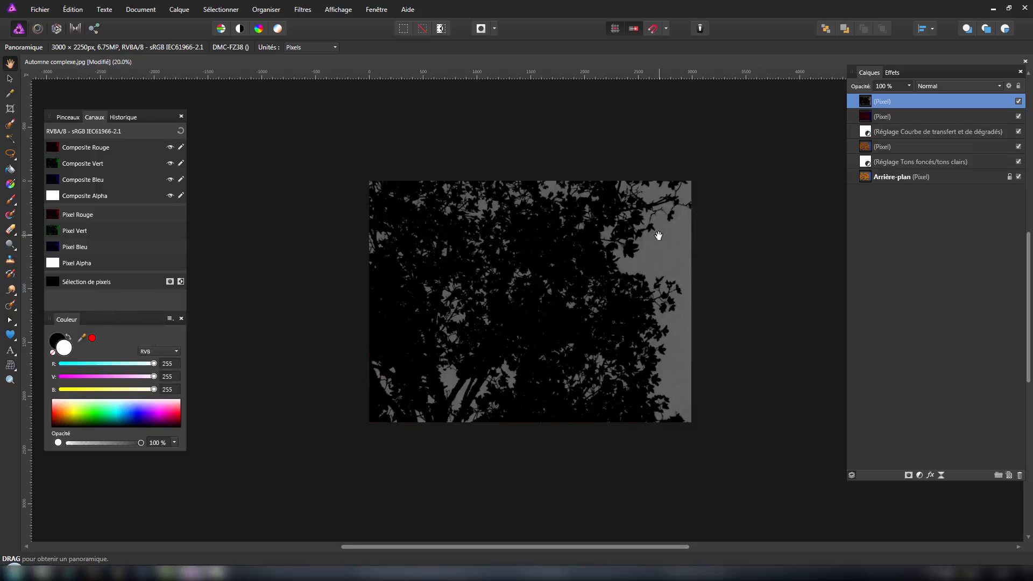
scroll(657, 233, up, 3)
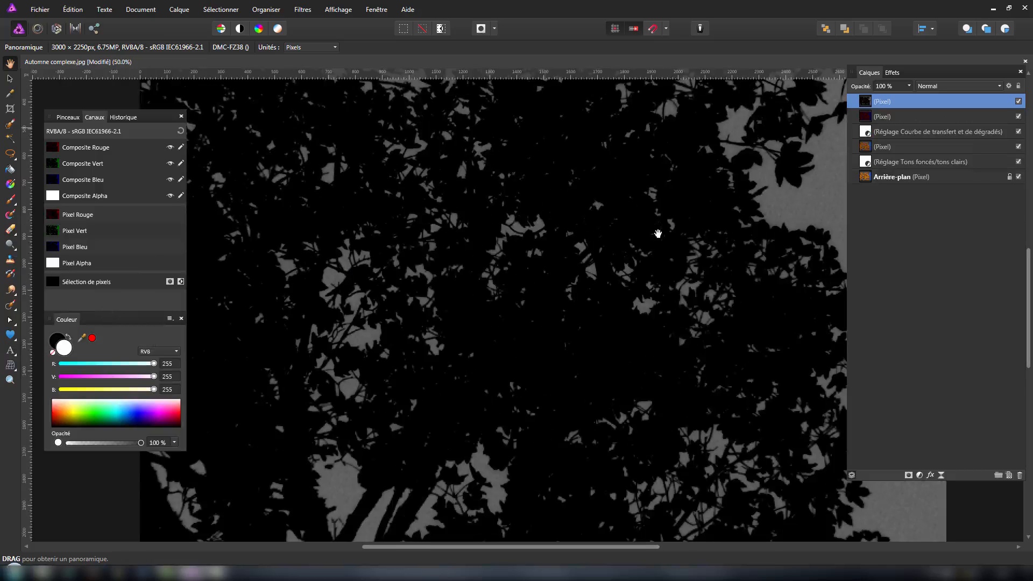
scroll(658, 233, down, 2)
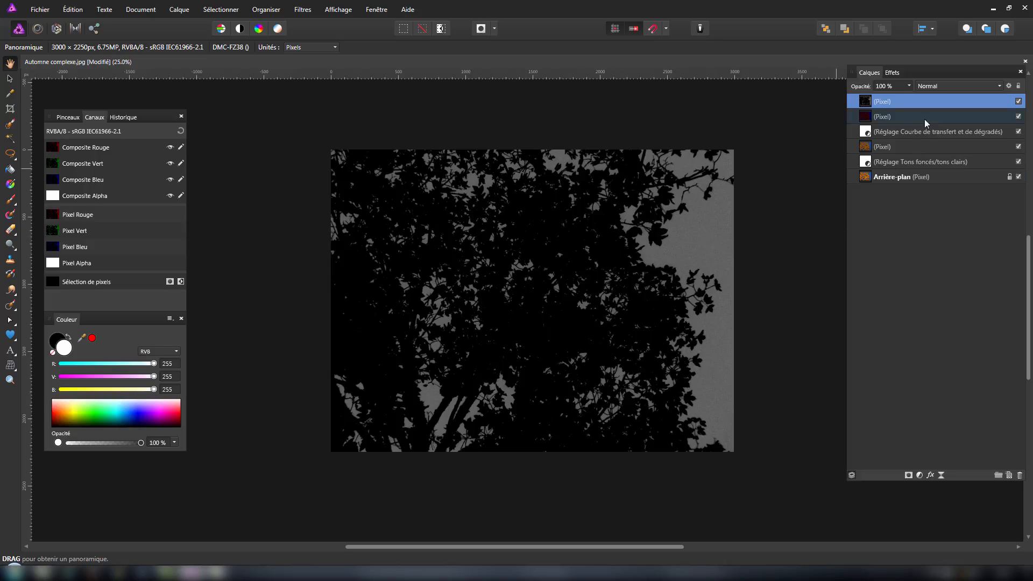
- Add a Luminosité/Contraste adjustment above the greyscale layer and set its Luminosité to 100 %
click(919, 475)
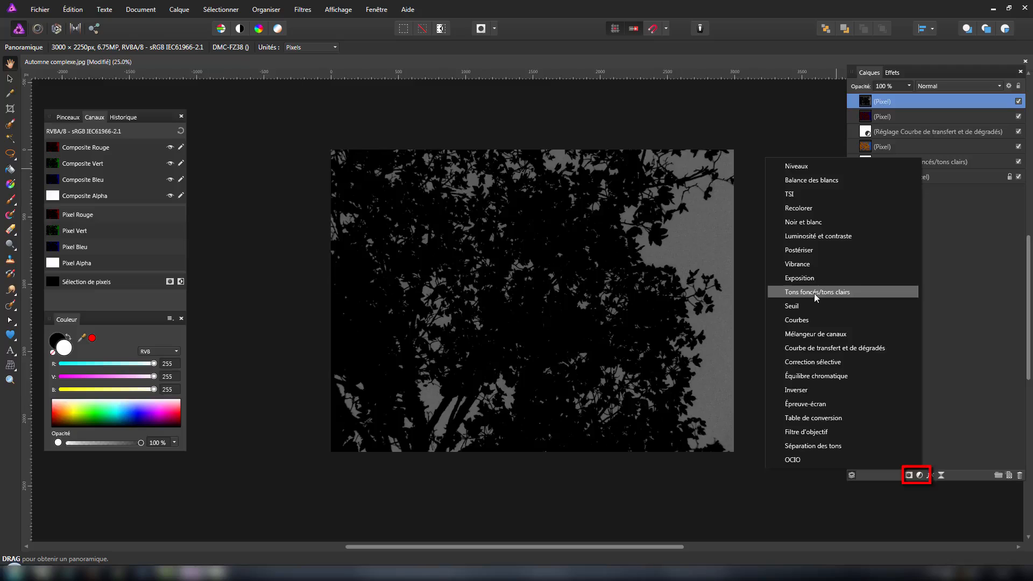
click(842, 237)
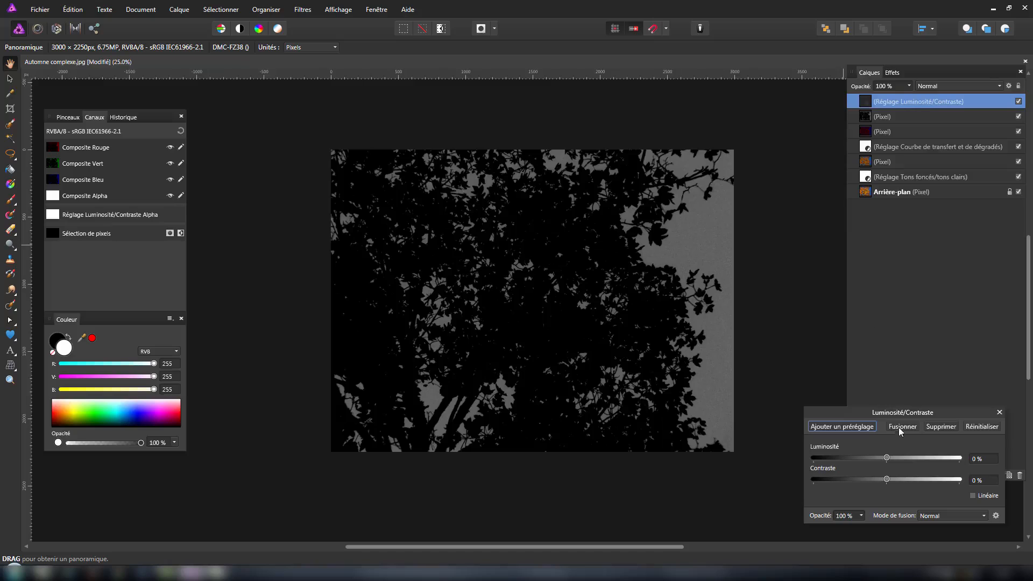
drag(852, 416, 845, 384)
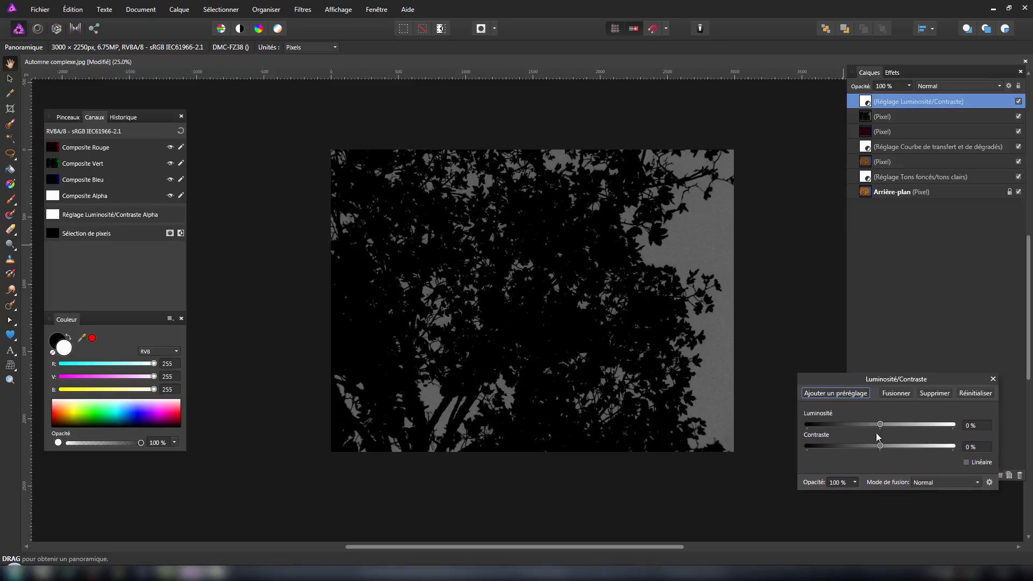
drag(887, 429, 961, 426)
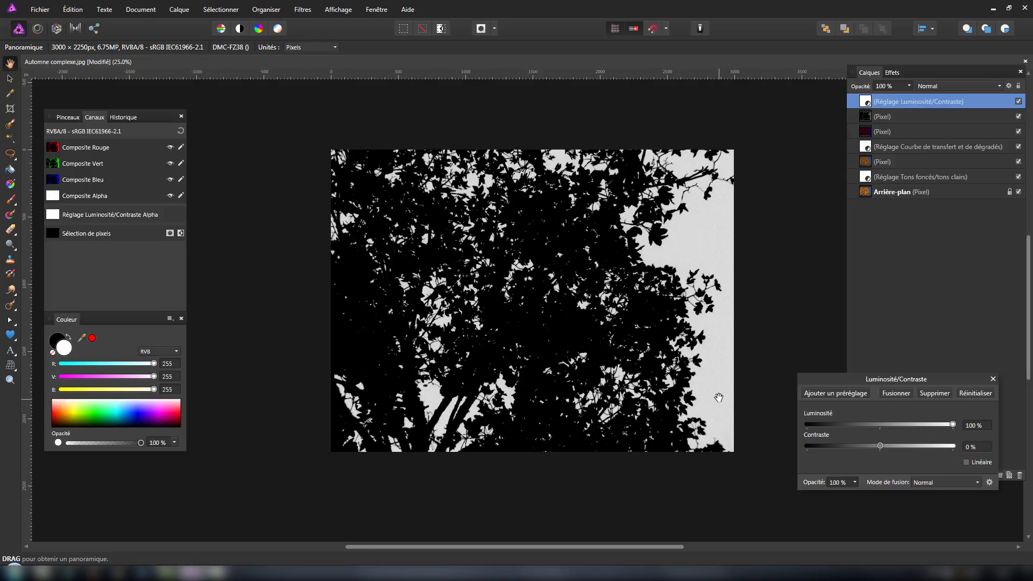
- Set the adjustment's Contraste to 15 % and compare the image with the adjustment hidden and shown
key(ctrl+plus)
key(ctrl+plus)
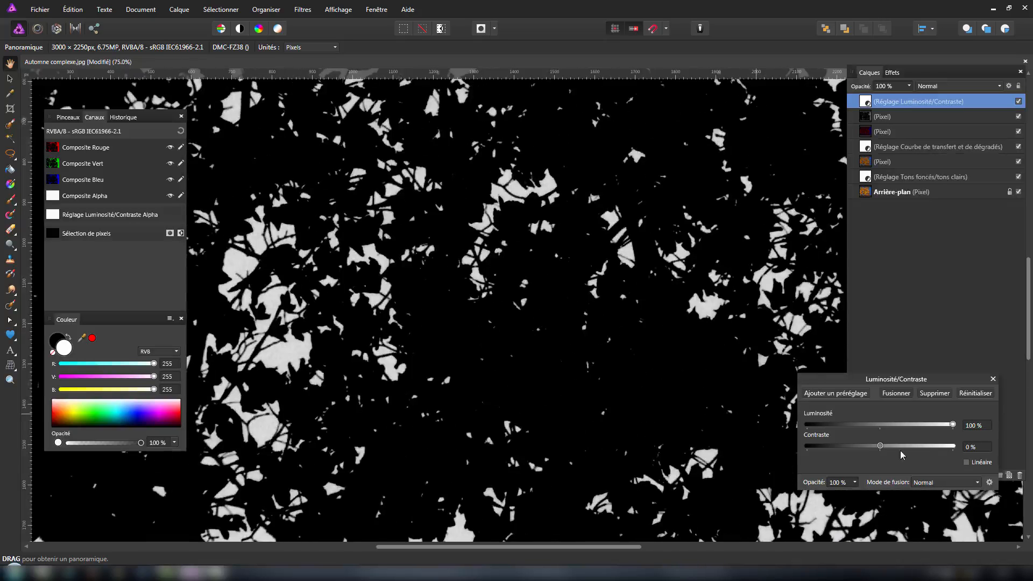
mouse_move(879, 445)
mouse_down()
mouse_move(806, 455)
mouse_move(884, 455)
mouse_up()
drag(878, 448, 882, 449)
mouse_move(878, 449)
mouse_down()
mouse_move(867, 450)
mouse_move(893, 450)
mouse_up()
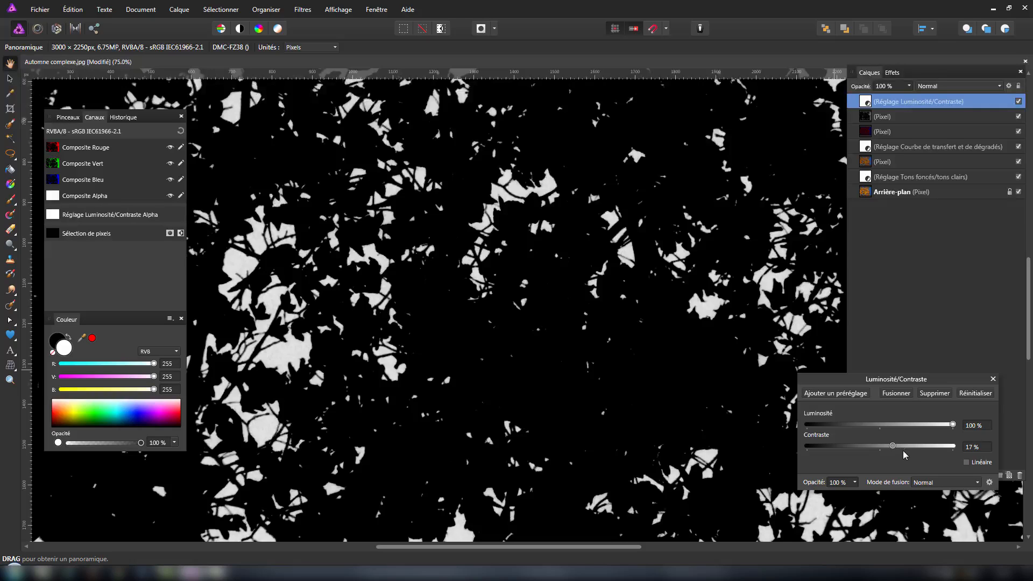
click(978, 449)
scroll(547, 271, down, 8)
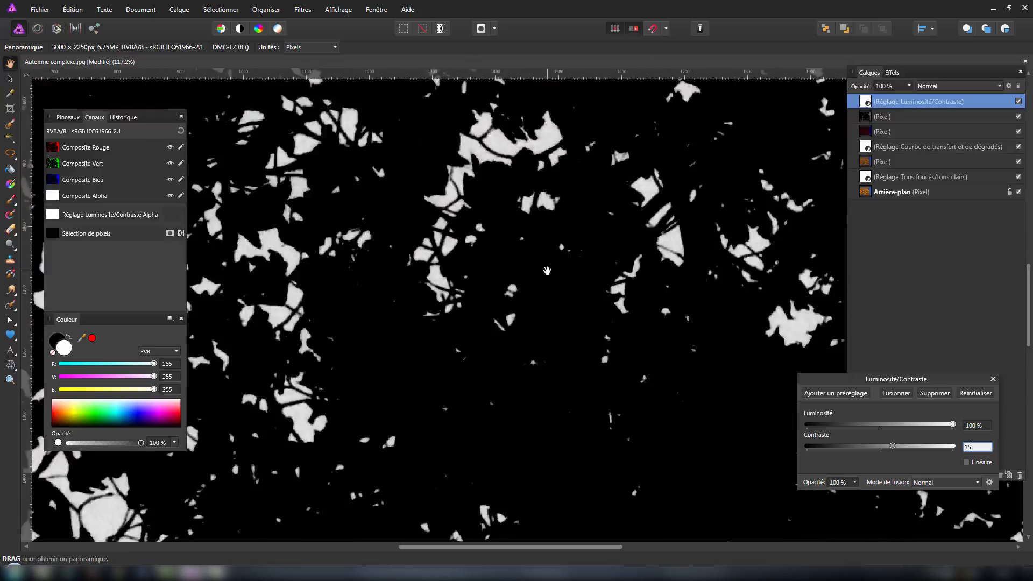
scroll(547, 270, up, 3)
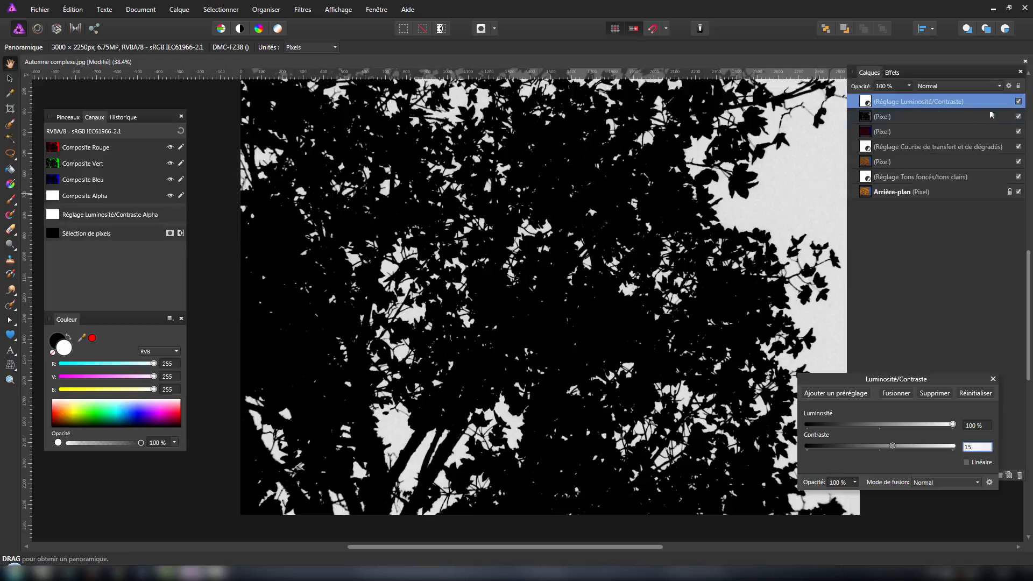
click(1018, 101)
click(1018, 101)
click(1018, 101)
click(1018, 101)
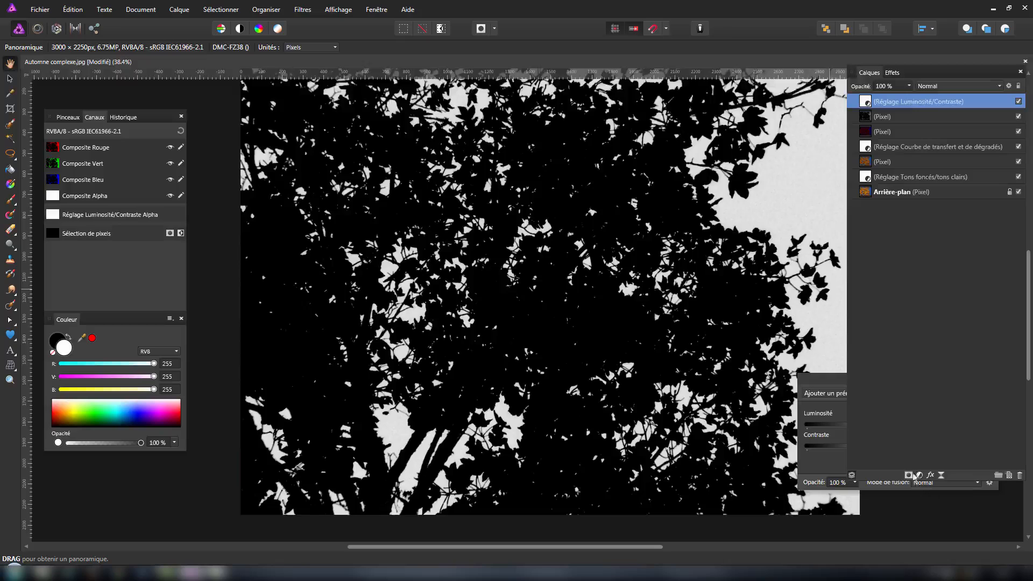
- Add a Tons foncés/tons clairs adjustment on top with Tons clairs at 100 % and Tons foncés at -100 %
click(919, 474)
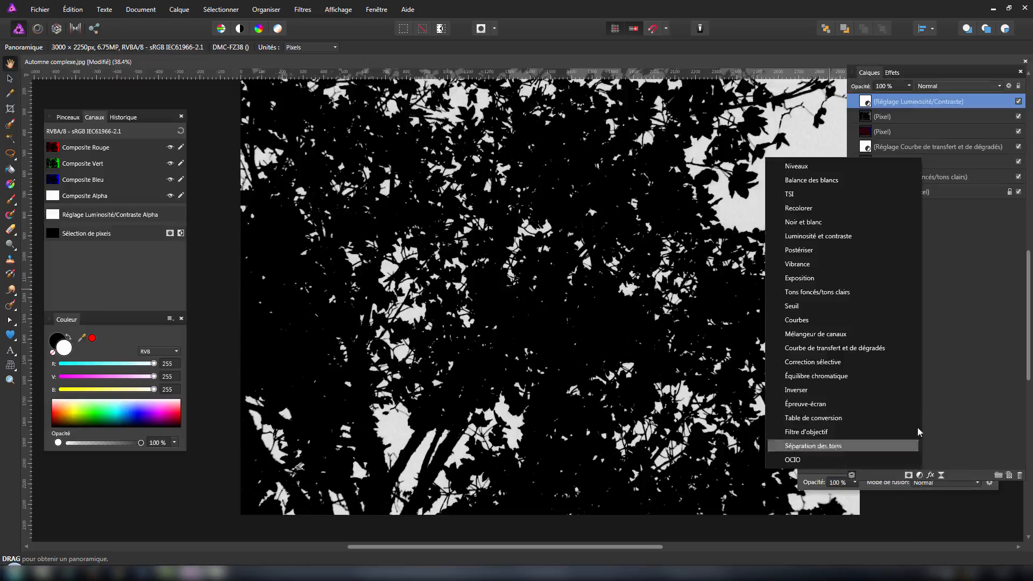
click(835, 297)
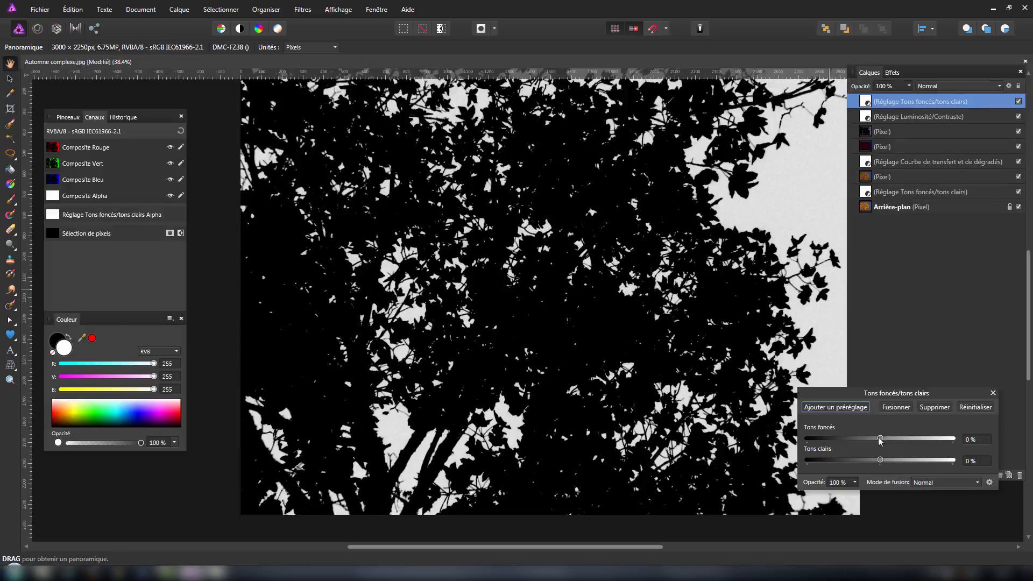
drag(881, 461, 974, 461)
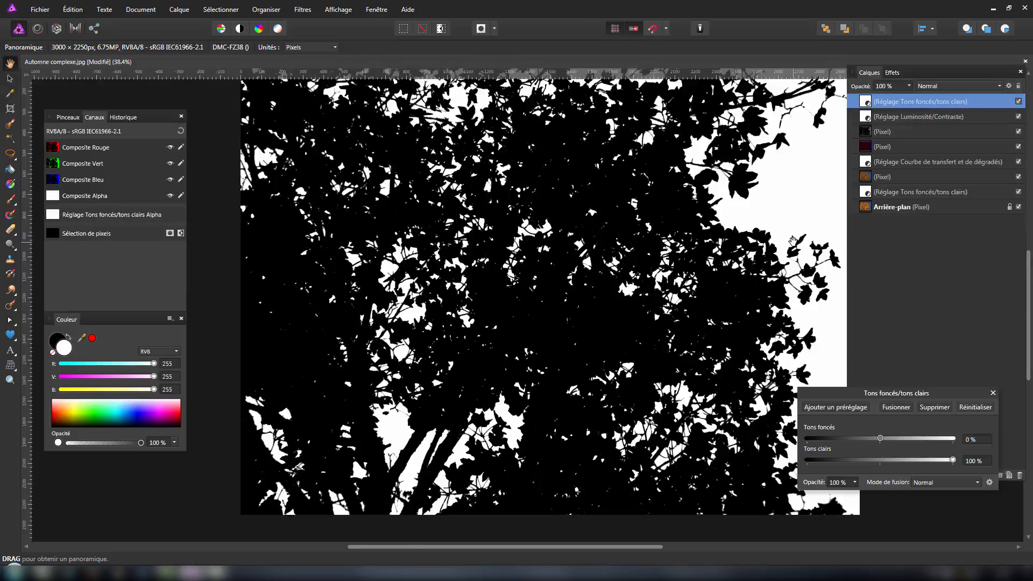
key(ctrl+1)
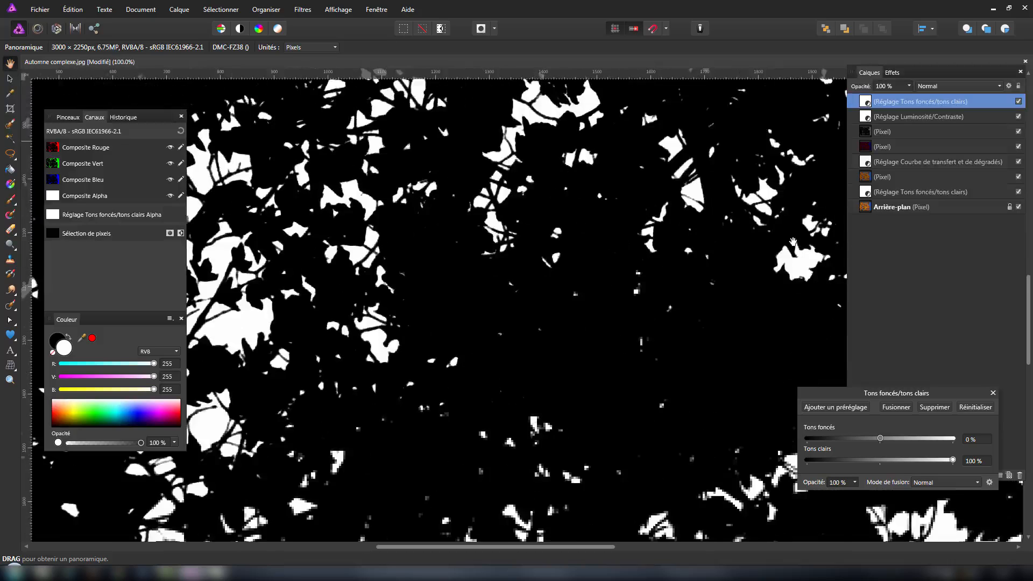
key(ctrl+plus)
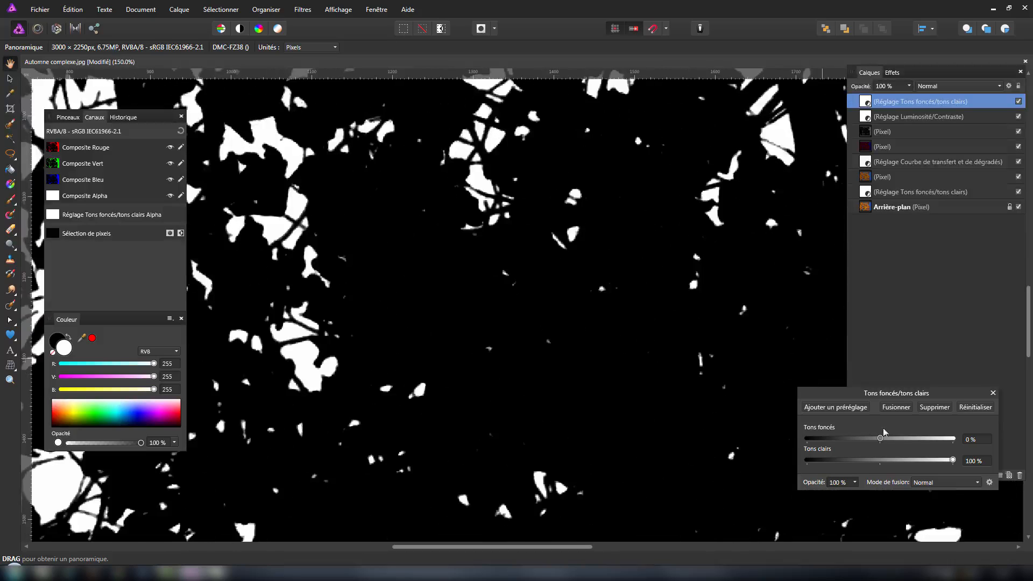
drag(880, 441, 781, 445)
scroll(640, 371, down, 6)
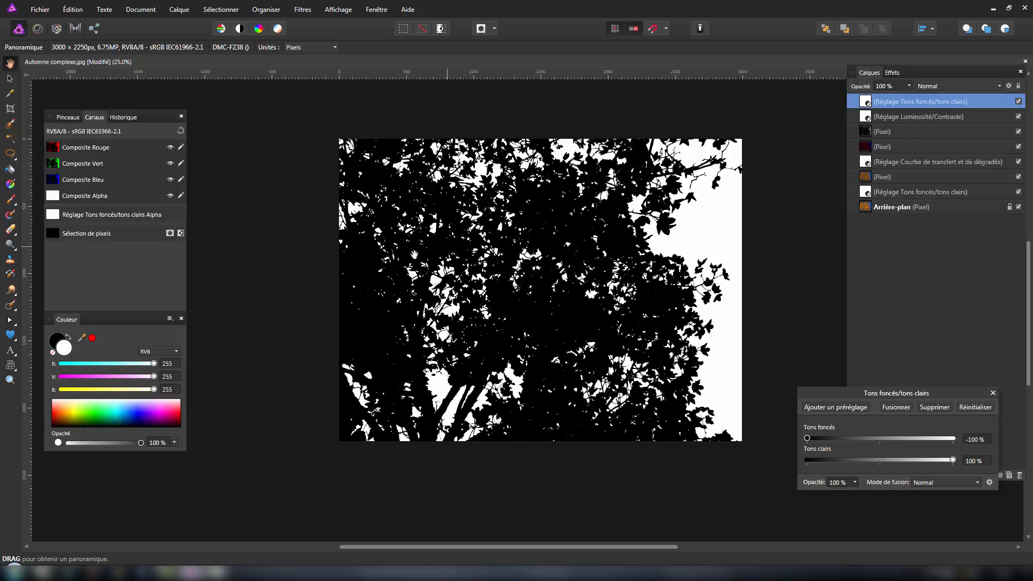
- Stamp all visible layers into a new pixel layer above the topmost Tons foncés/tons clairs adjustment
double_click(907, 101)
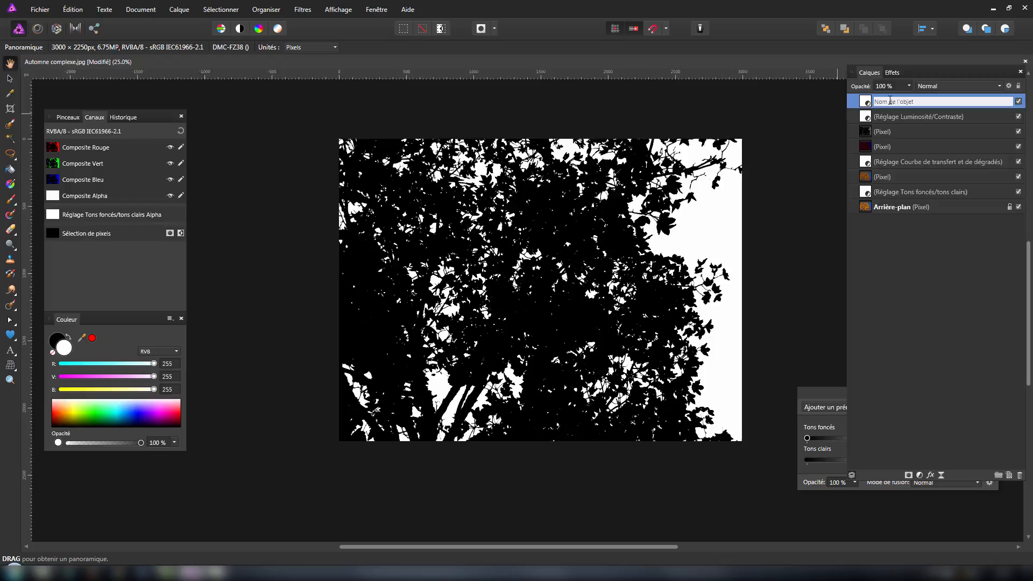
key(ctrl+alt+shift+e)
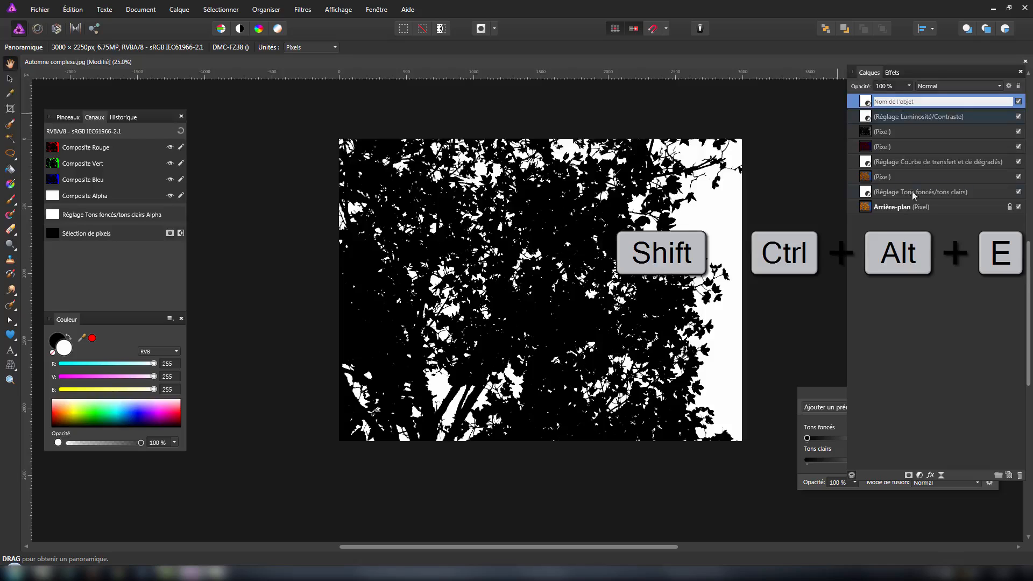
click(917, 293)
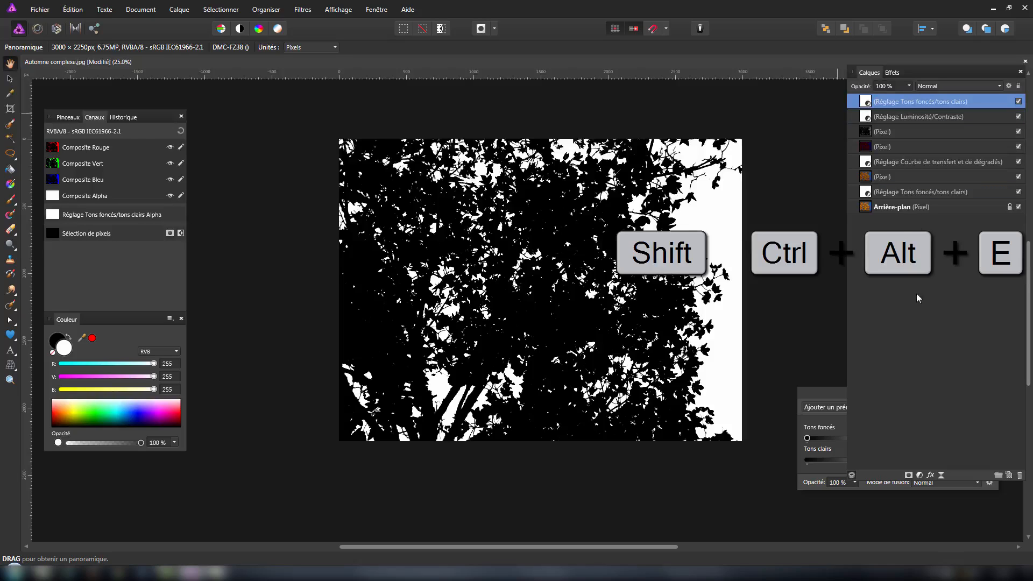
double_click(877, 106)
click(866, 103)
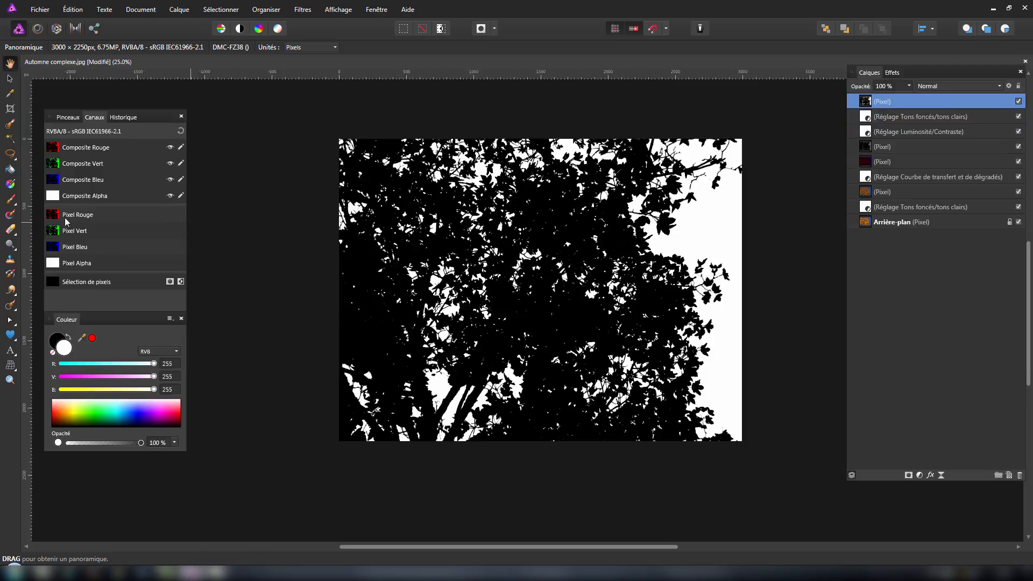
- Create a layer mask from the Pixel Vert channel of the stamped black-and-white layer and invert the mask
right_click(63, 232)
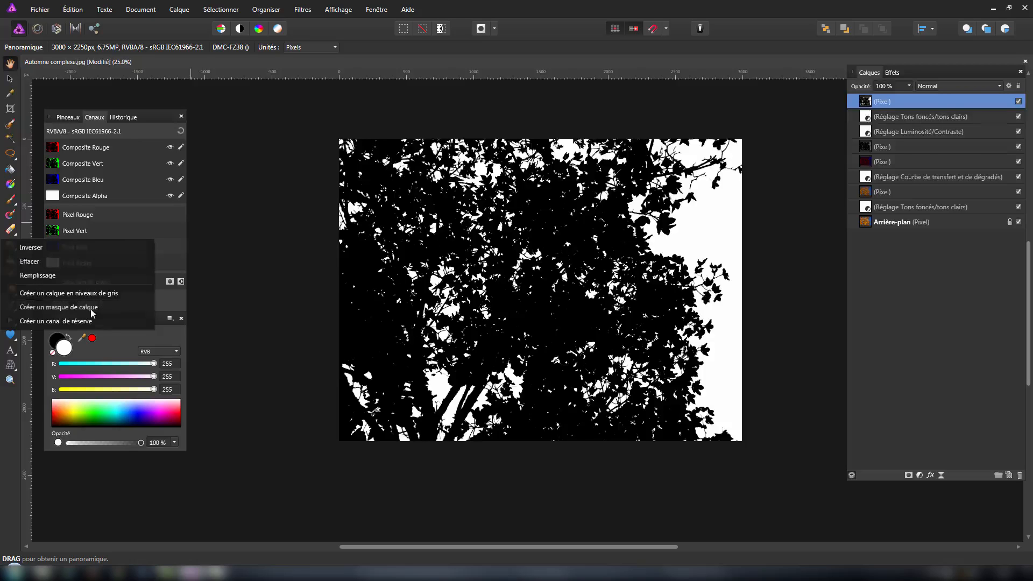
click(86, 307)
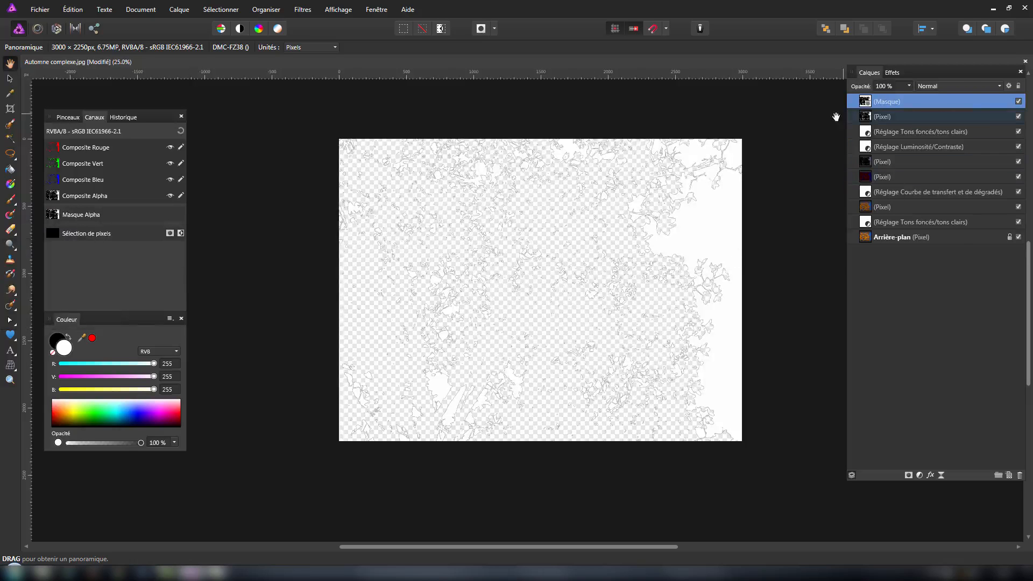
key(ctrl+i)
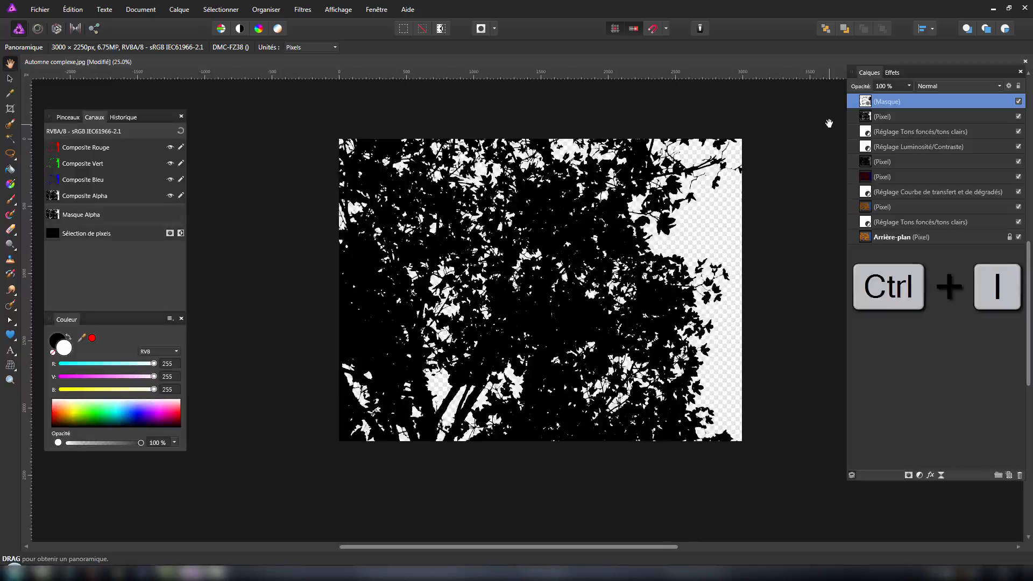
- Select every layer from the stamped black-and-white pixel layer down to the lowest Tons foncés/tons clairs adjustment and hide them all
click(963, 118)
key(shift)
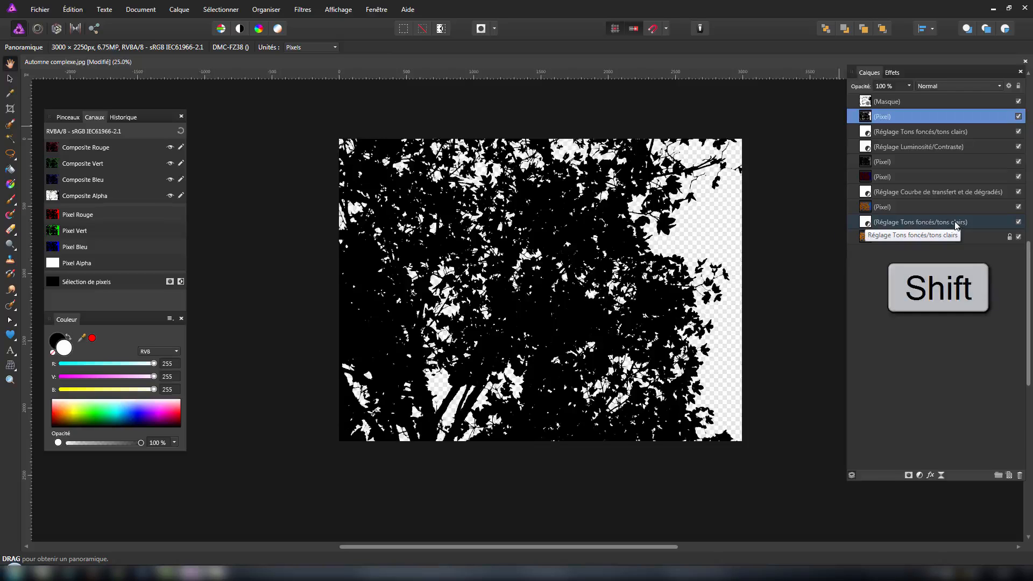
shift+click(955, 222)
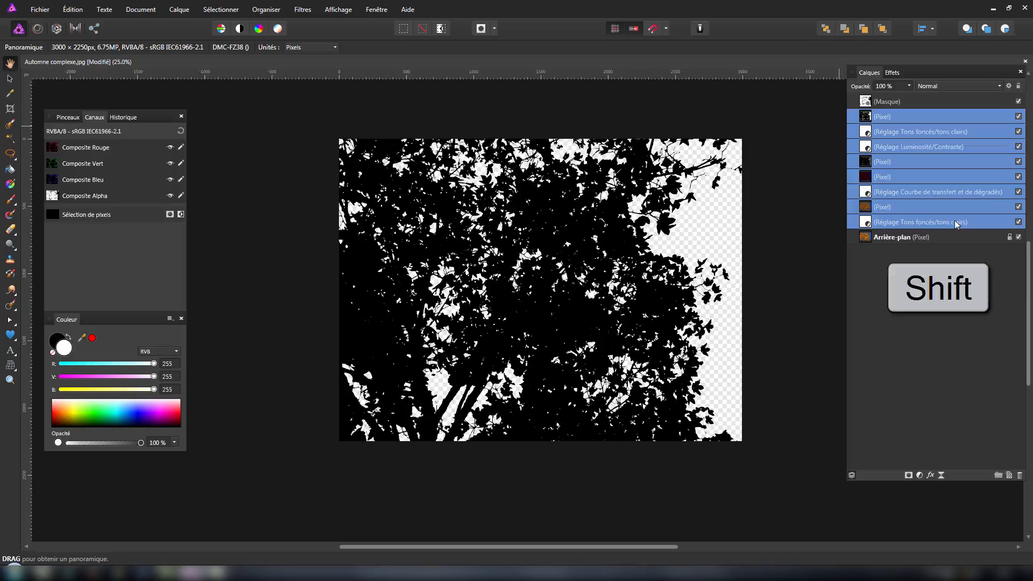
click(1018, 116)
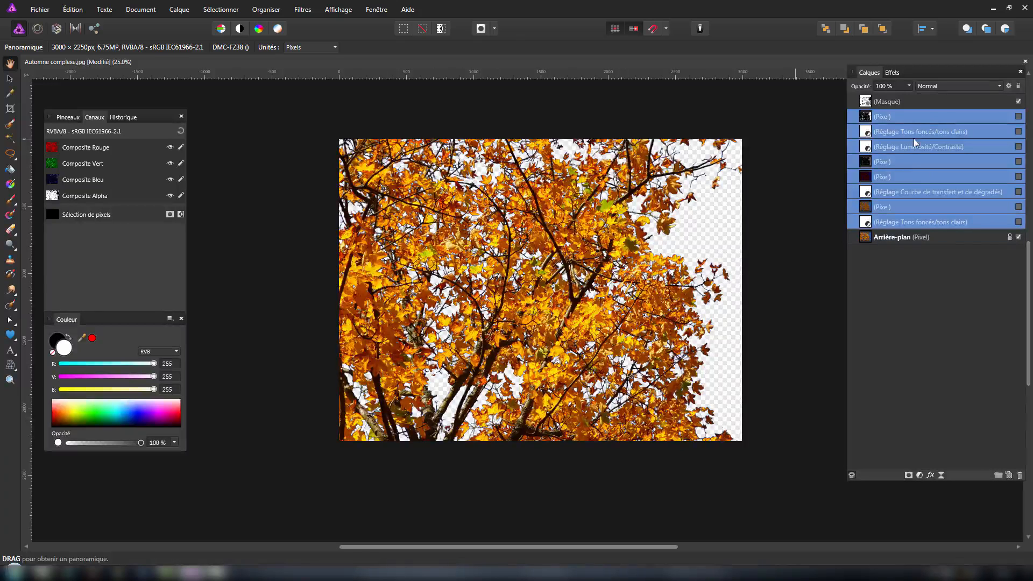
- Move the inverted mask onto the Arrière-plan layer, expand that layer to show the nested mask, and inspect the cutout closely
drag(867, 103, 874, 240)
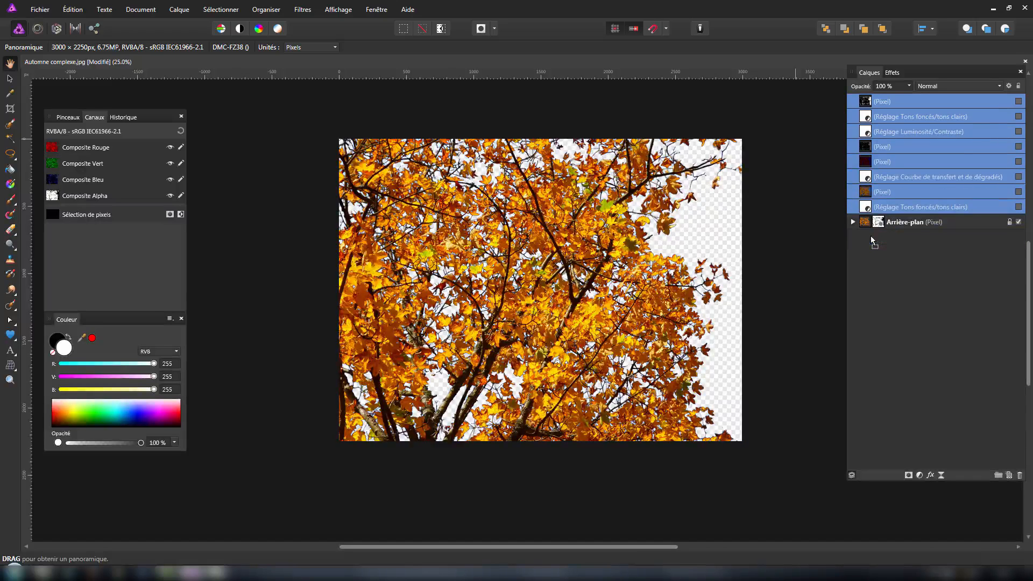
click(854, 222)
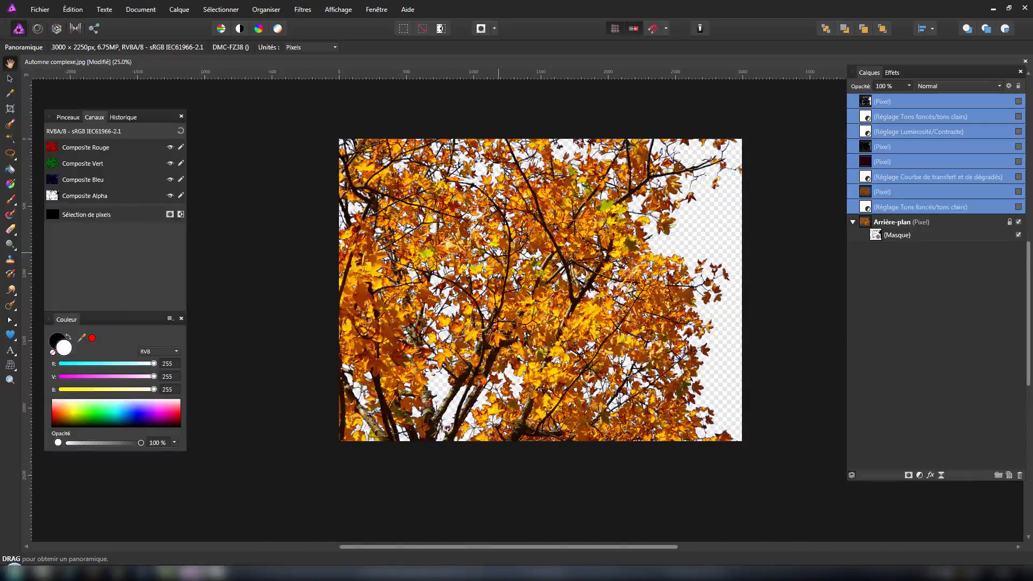
scroll(498, 251, up, 2)
scroll(498, 252, up, 1)
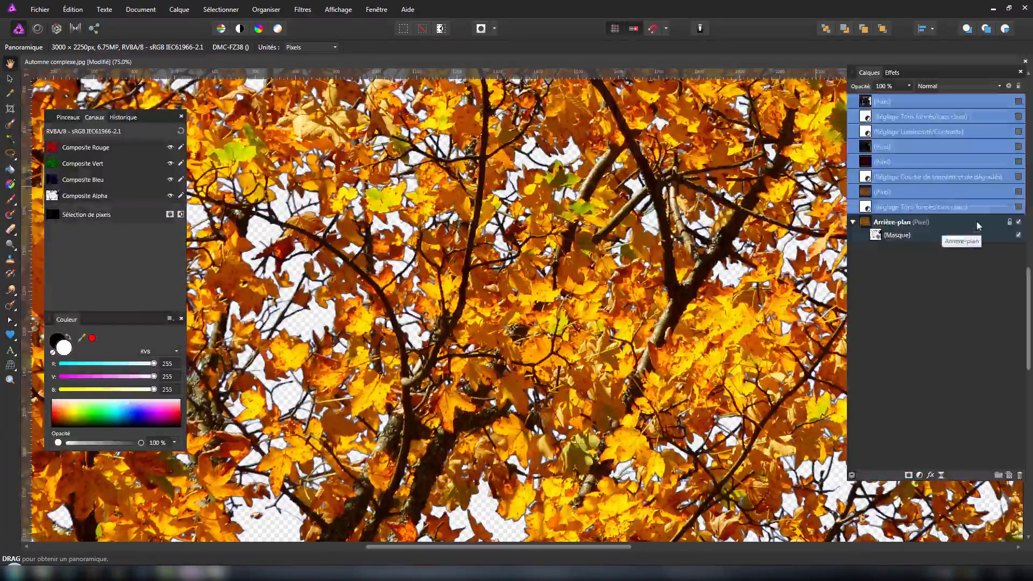
- Isolate the Composite Bleu channel with the Arrière-plan layer selected, hide its mask, and examine the sky gaps, branches and trunks
click(882, 225)
double_click(882, 222)
click(867, 224)
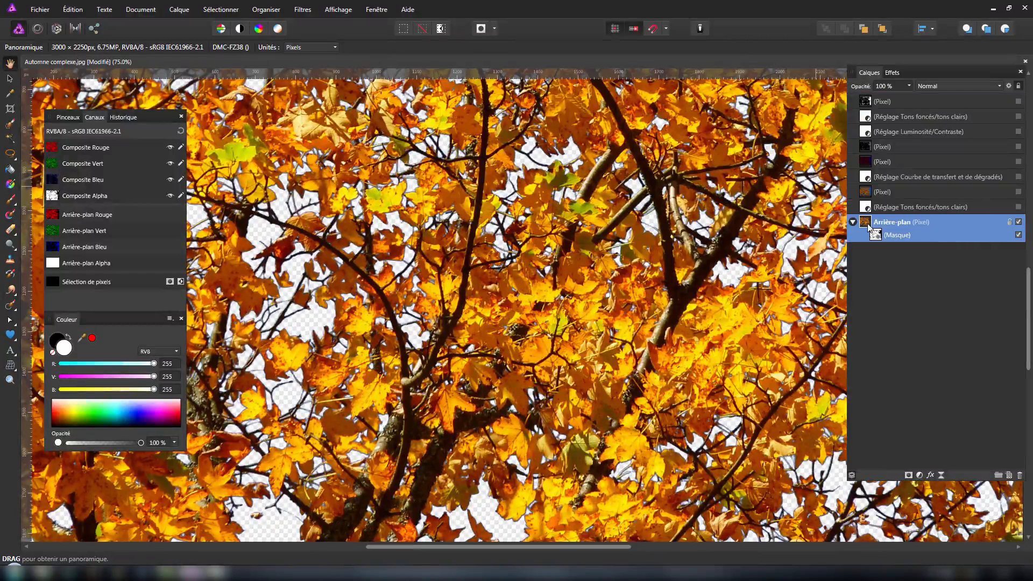
alt+click(80, 181)
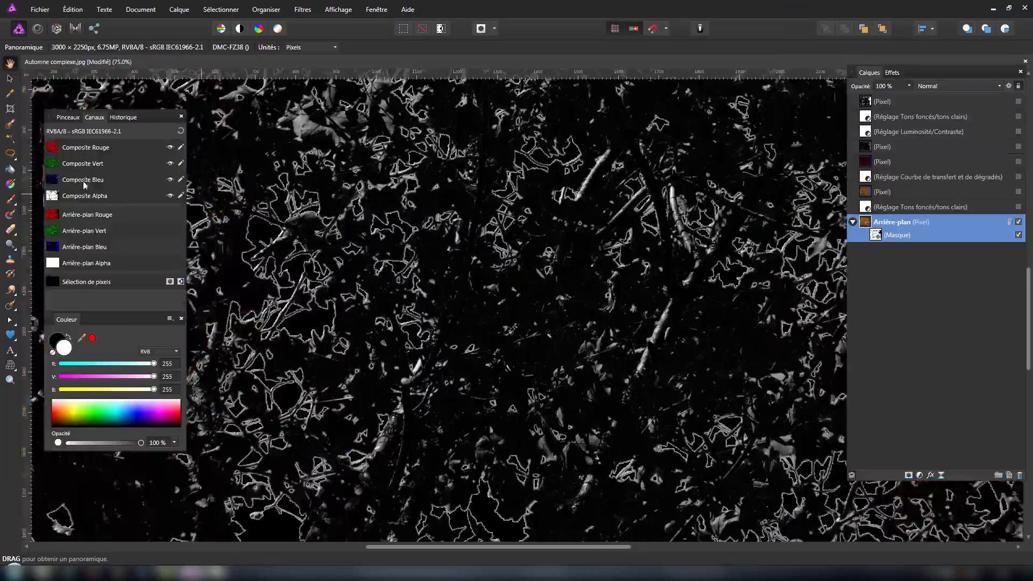
click(1018, 235)
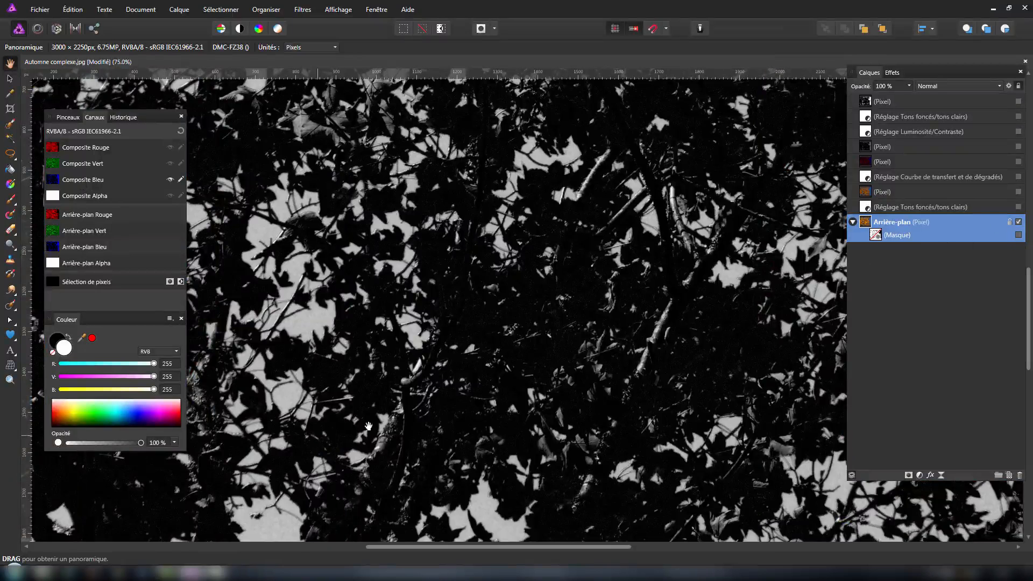
drag(322, 365, 391, 417)
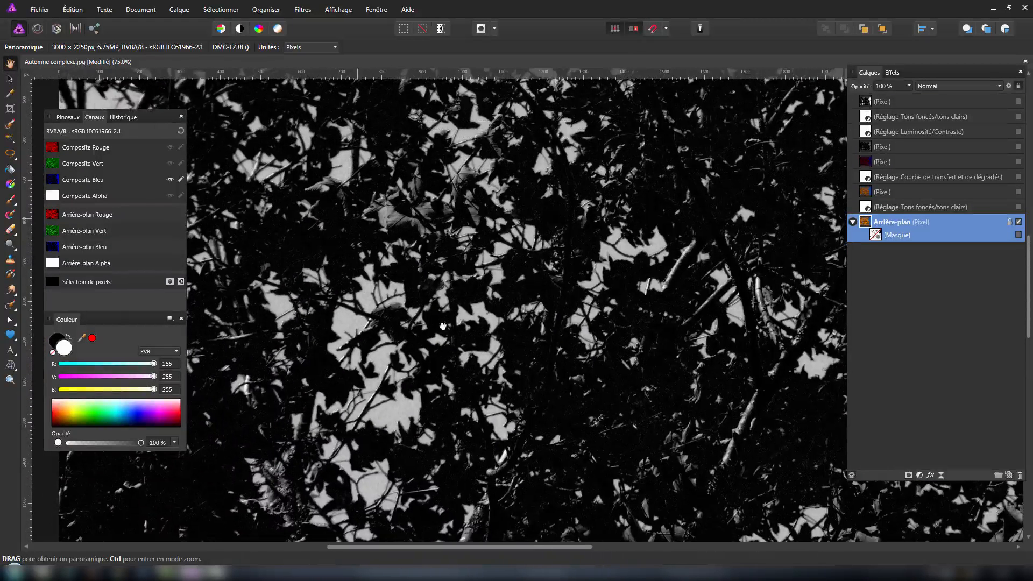
drag(358, 218, 490, 359)
drag(285, 349, 369, 362)
drag(400, 443, 380, 267)
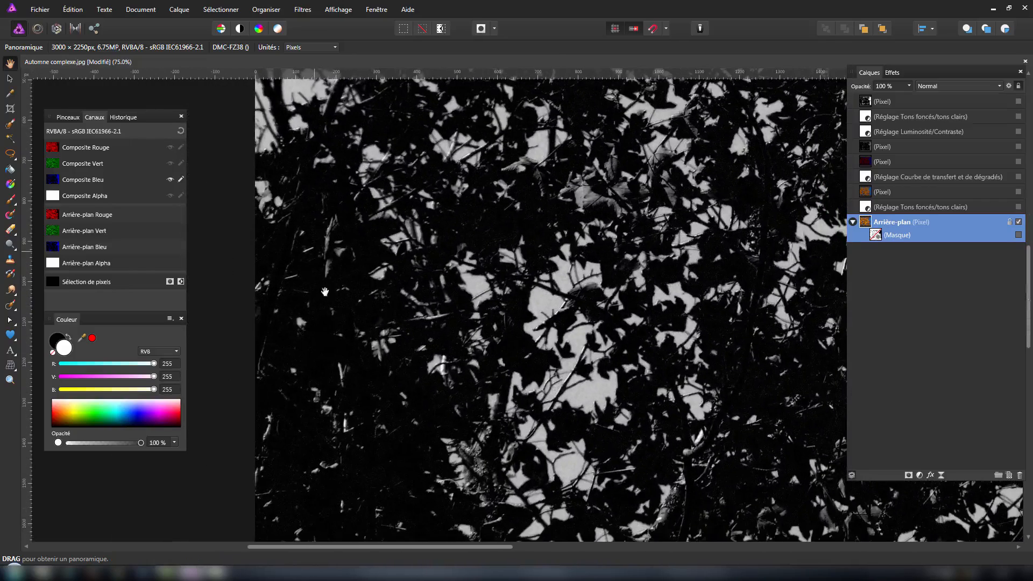
drag(463, 452, 277, 189)
drag(515, 374, 426, 292)
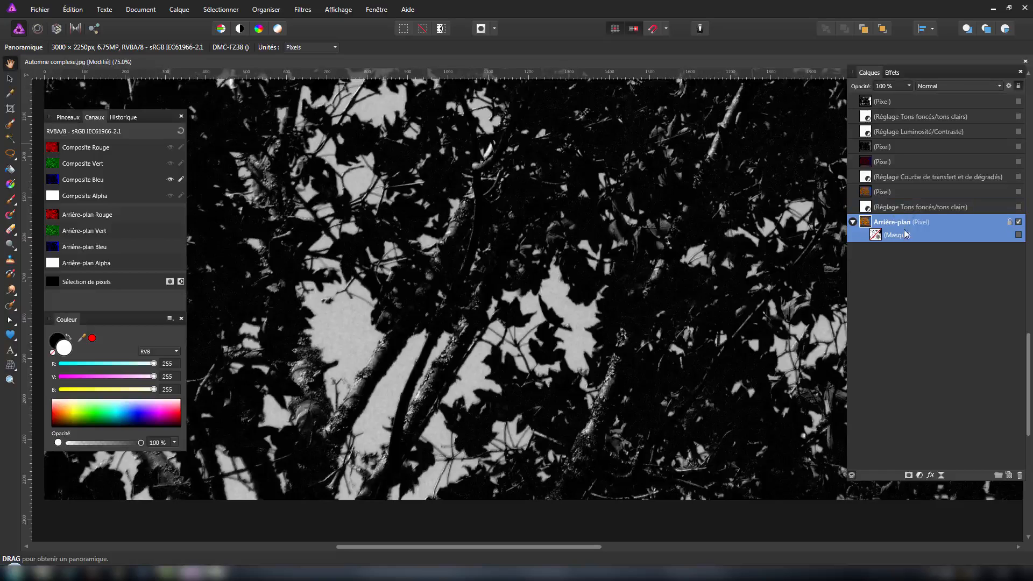
- Show the Arrière-plan mask again, reset the channels to full colour, and check the cutout over the transparent background
click(1018, 235)
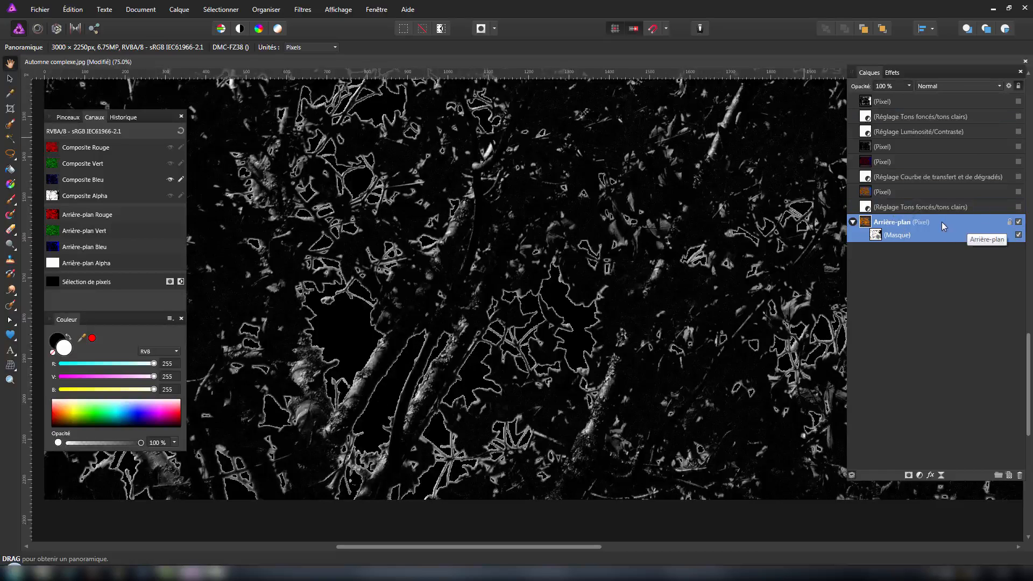
click(180, 131)
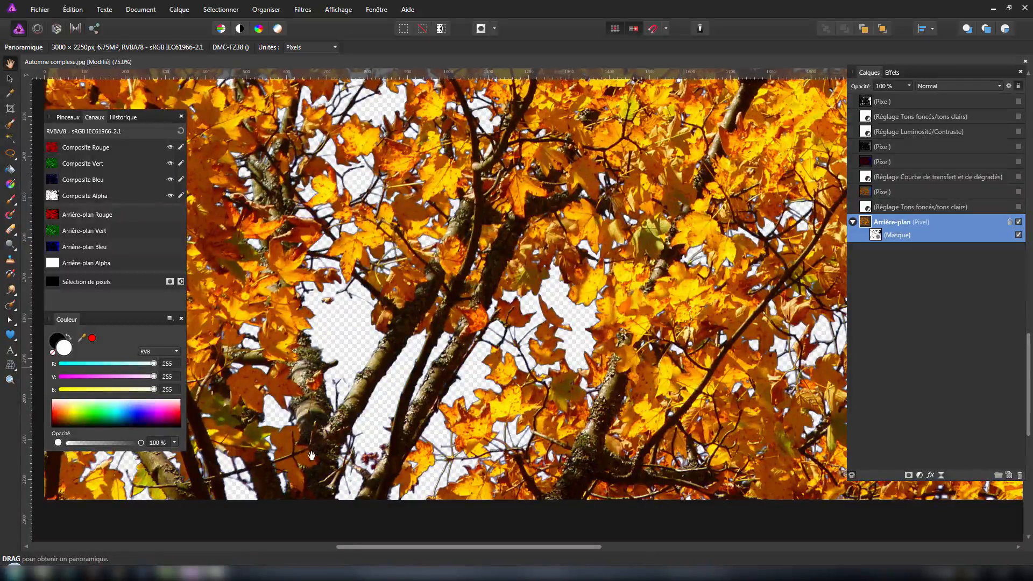
scroll(416, 286, up, 1)
scroll(416, 286, down, 4)
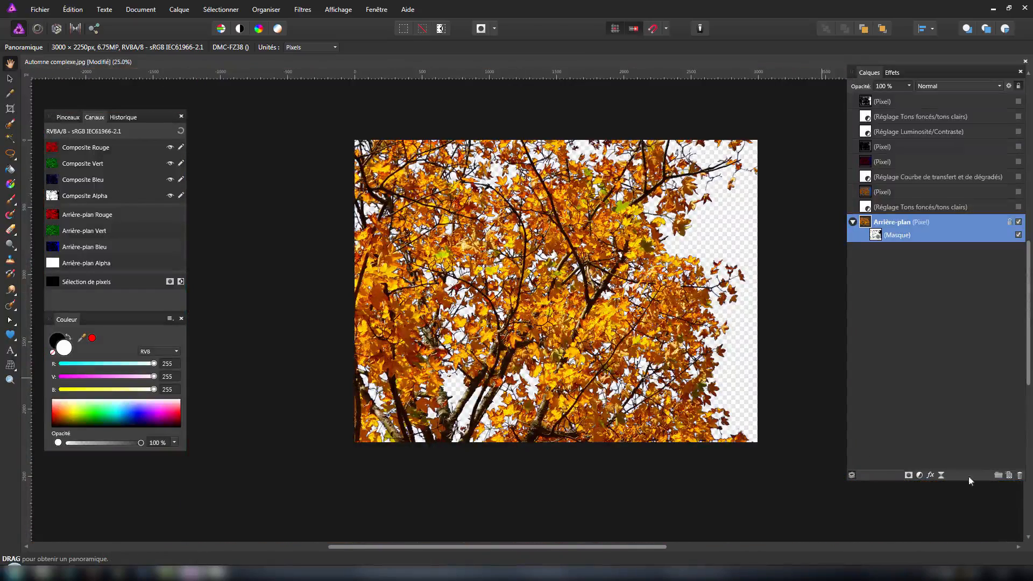
- Add an empty pixel layer beneath the masked Arrière-plan layer and set the colour to pink, RGB 255, 82, 246
click(1010, 479)
click(882, 250)
click(164, 415)
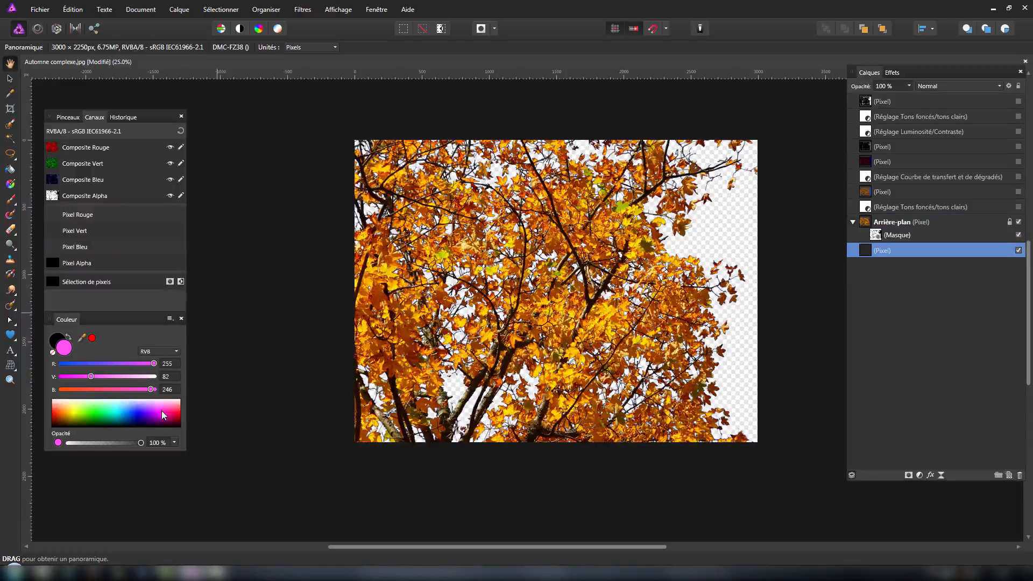
- Flood-fill the new bottom layer with the pink at 20 % tolerance and inspect the foliage edges against it
click(10, 170)
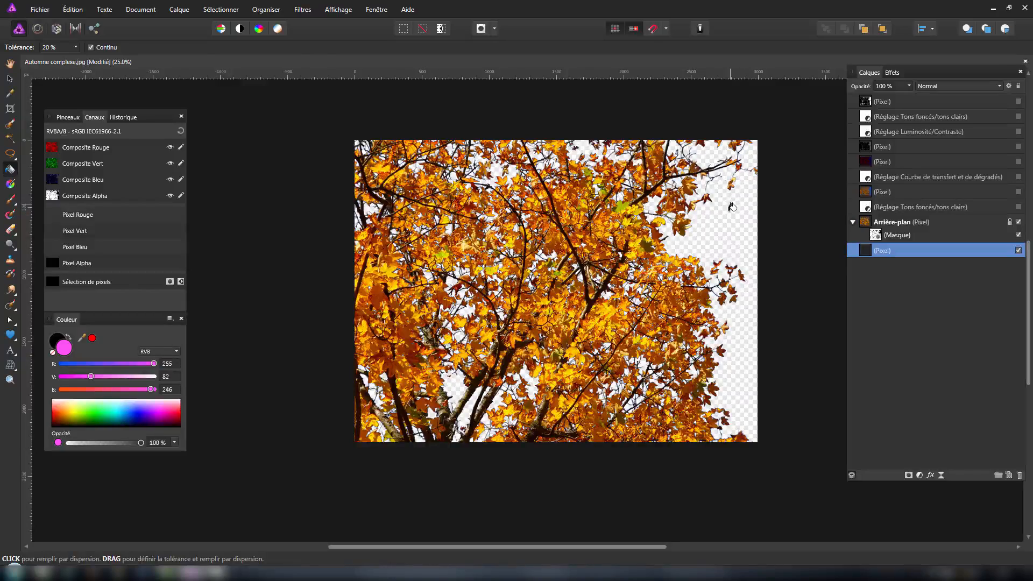
click(733, 248)
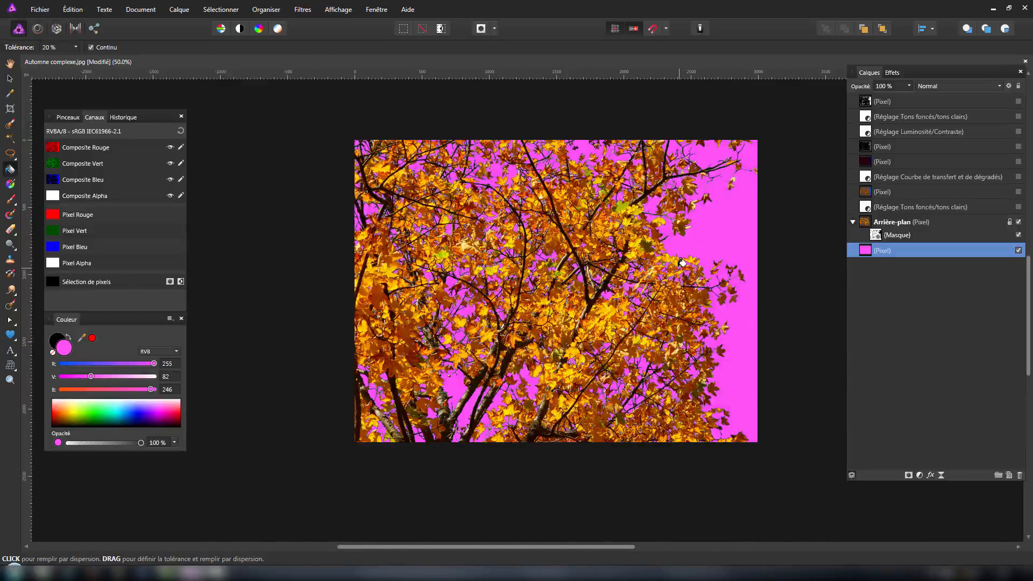
scroll(682, 263, up, 2)
scroll(682, 263, up, 1)
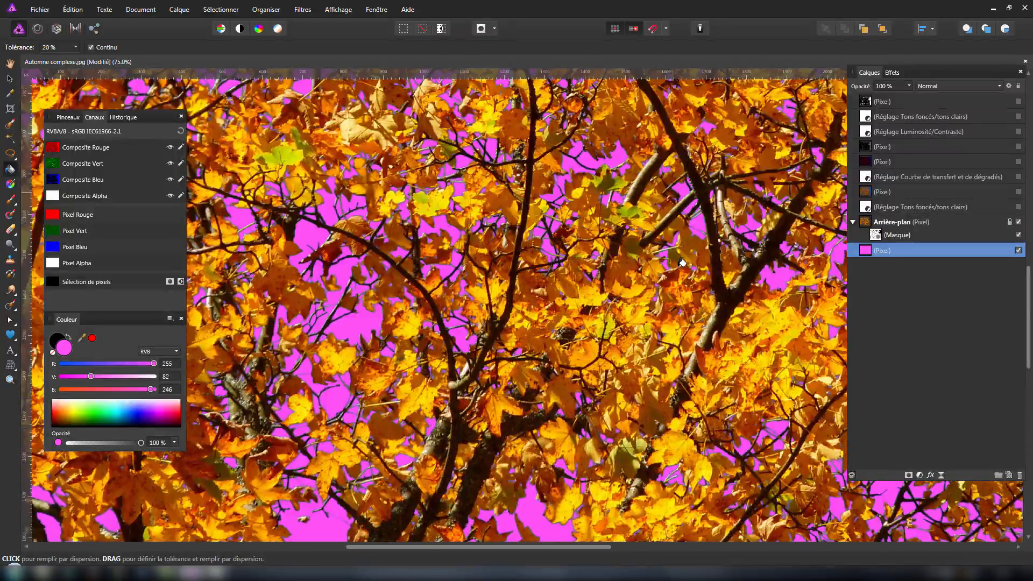
scroll(682, 262, down, 2)
scroll(682, 263, up, 2)
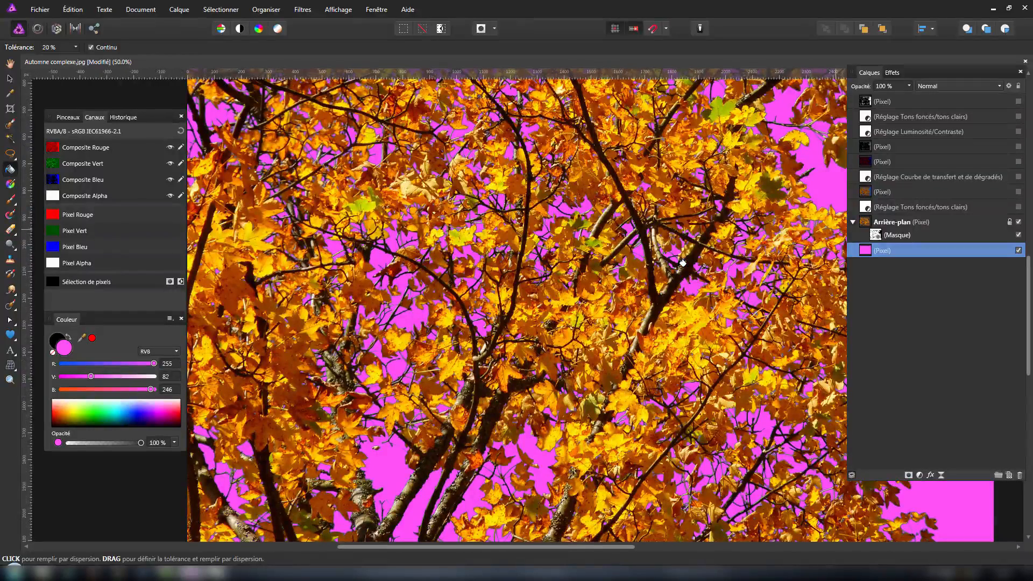
scroll(682, 262, down, 2)
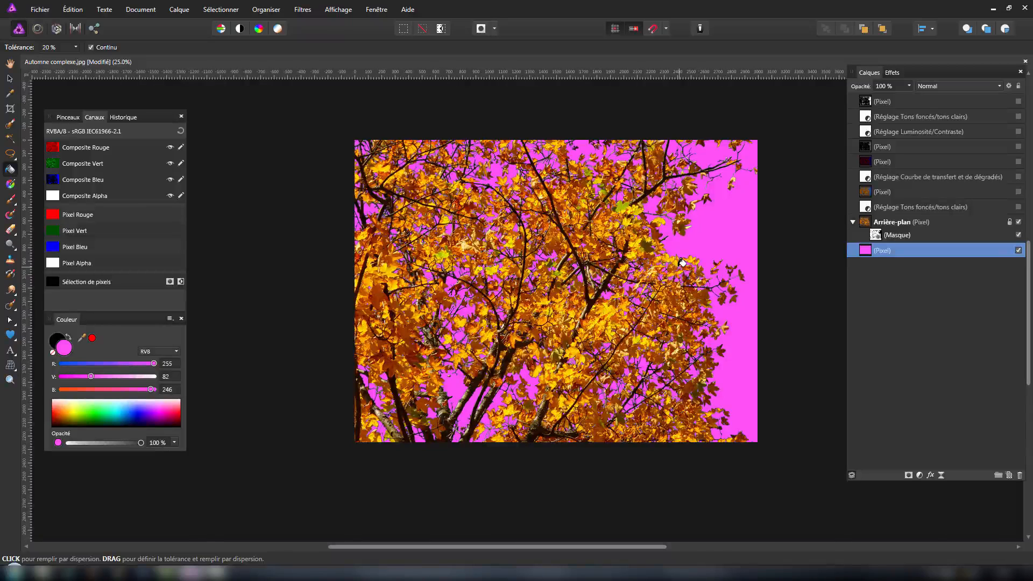
- Switch to the Paint Brush and swap the colours so that black is active
click(11, 200)
key(x)
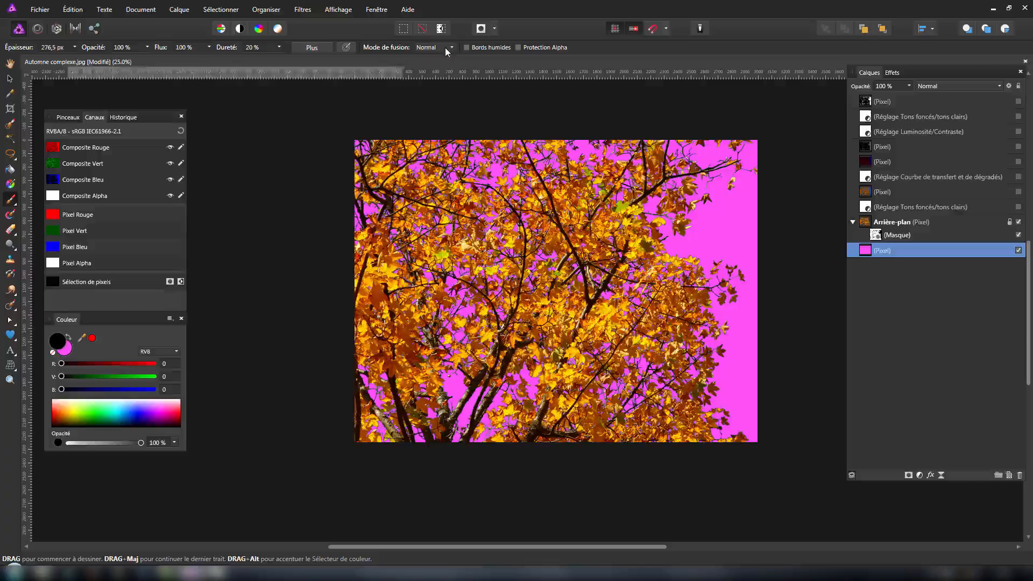